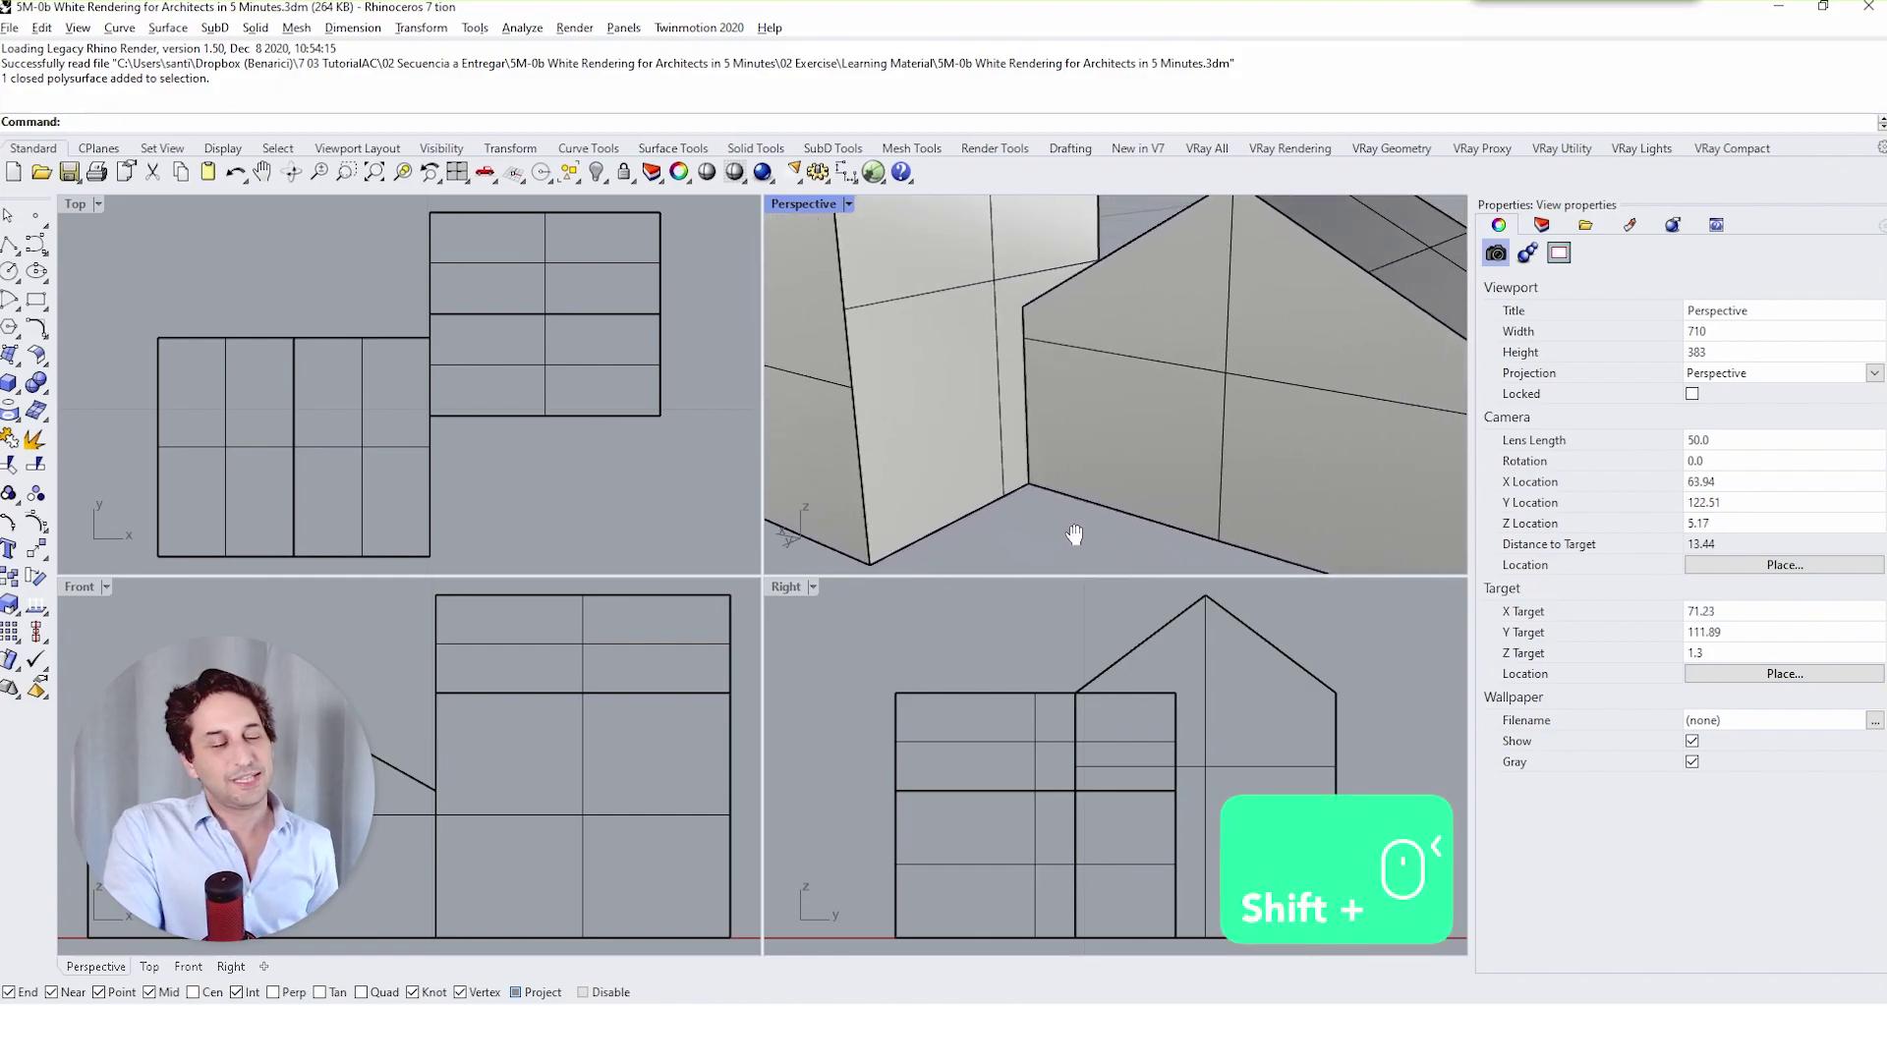
Frame both houses from a low, near eye-level camera angle in the Perspective viewport.
right_click_drag(1273, 408, 1232, 328)
scroll(1048, 396, "down", 6)
scroll(1208, 476, "down", 4)
scroll(1232, 328, "up", 4)
right_click_drag(1195, 424, 1168, 529)
scroll(1171, 507, "down", 2)
right_click_drag(1169, 530, 1168, 524)
type("Named")
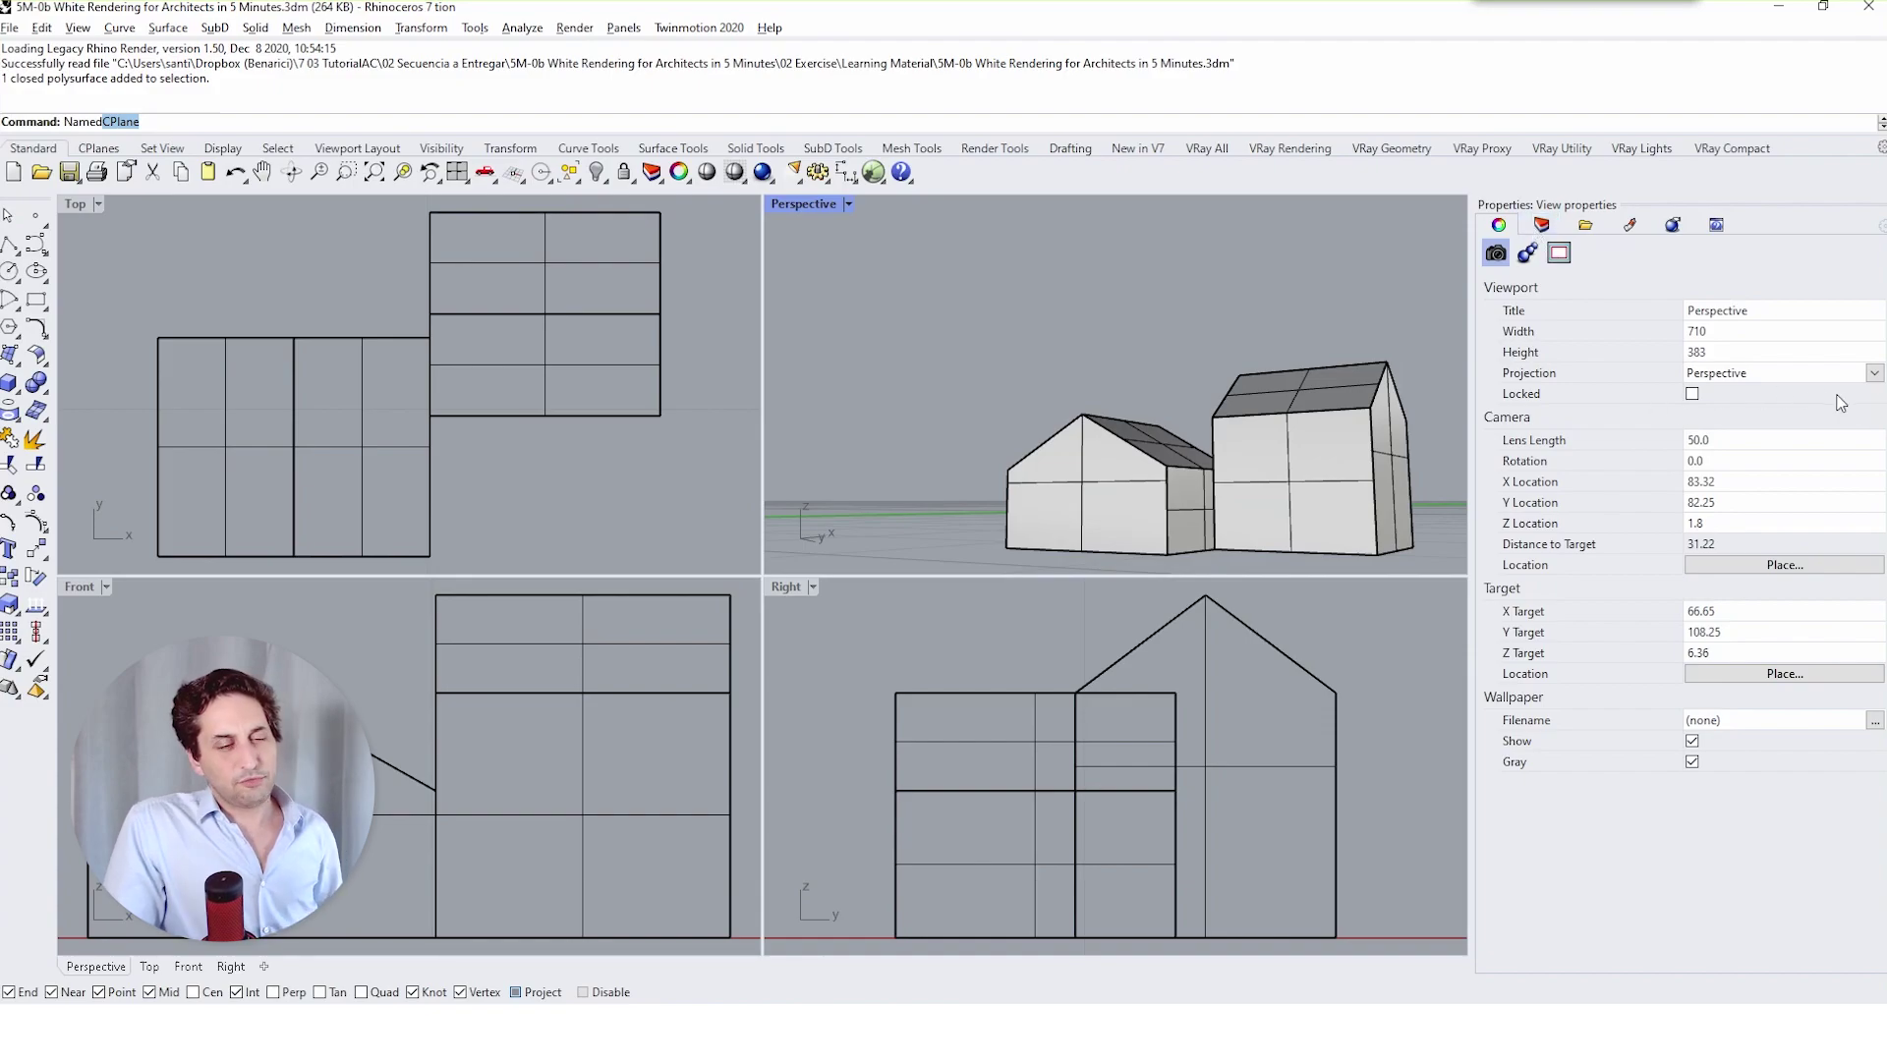
Set the Perspective viewport's projection to Two Point Perspective and reframe both houses from near eye level.
left_click(1875, 374)
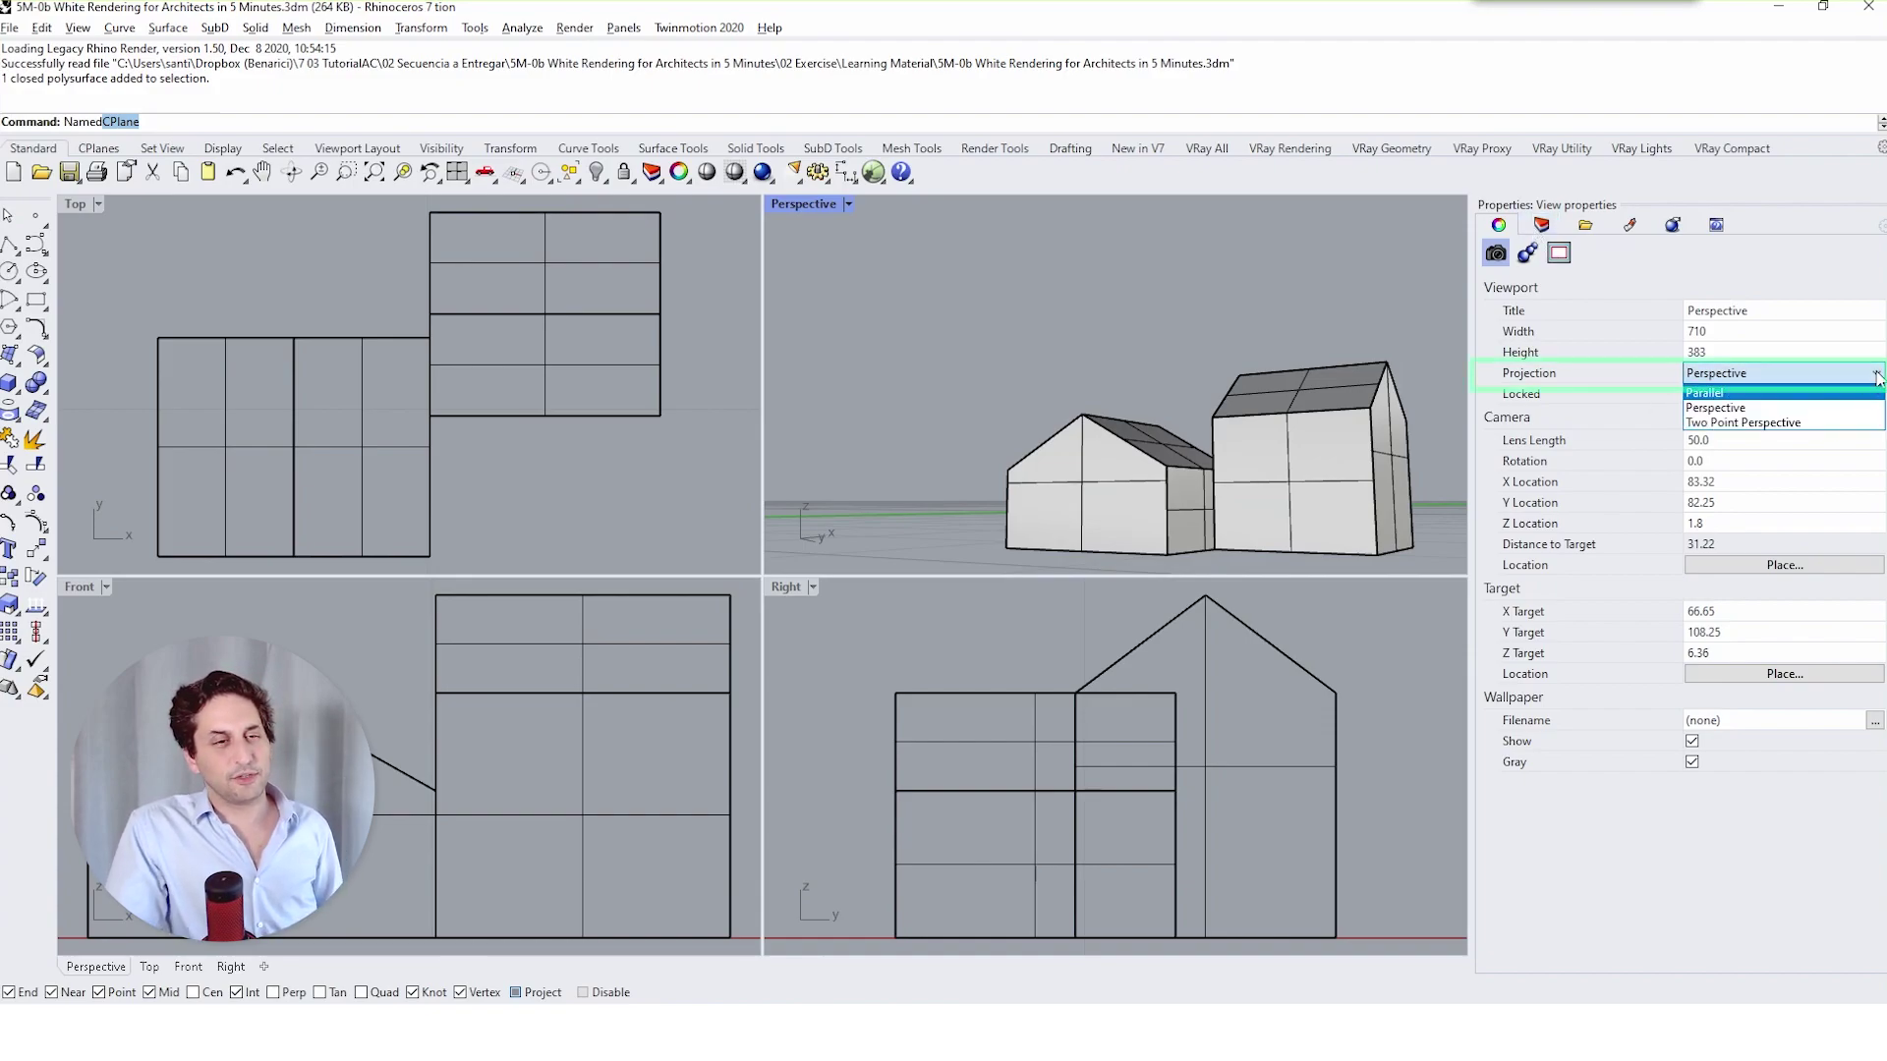
left_click(1715, 407)
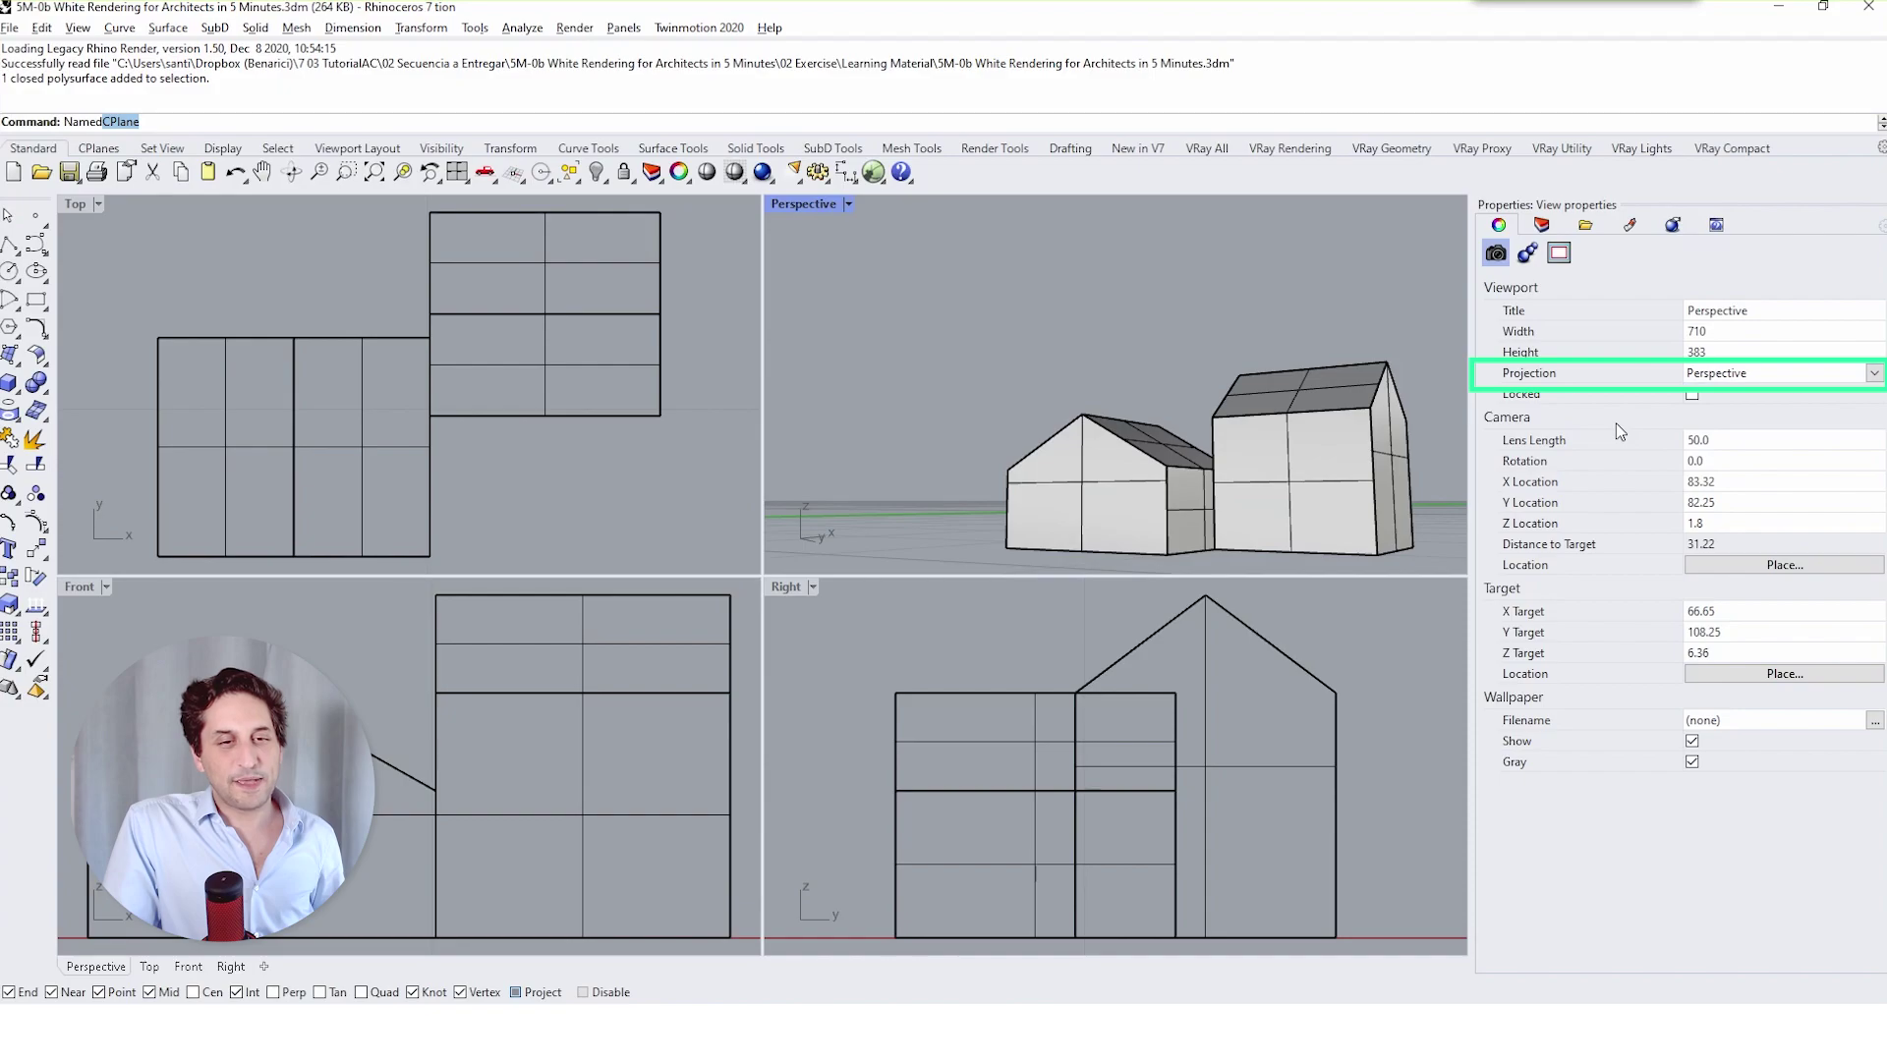
left_click(1834, 373)
left_click(1833, 425)
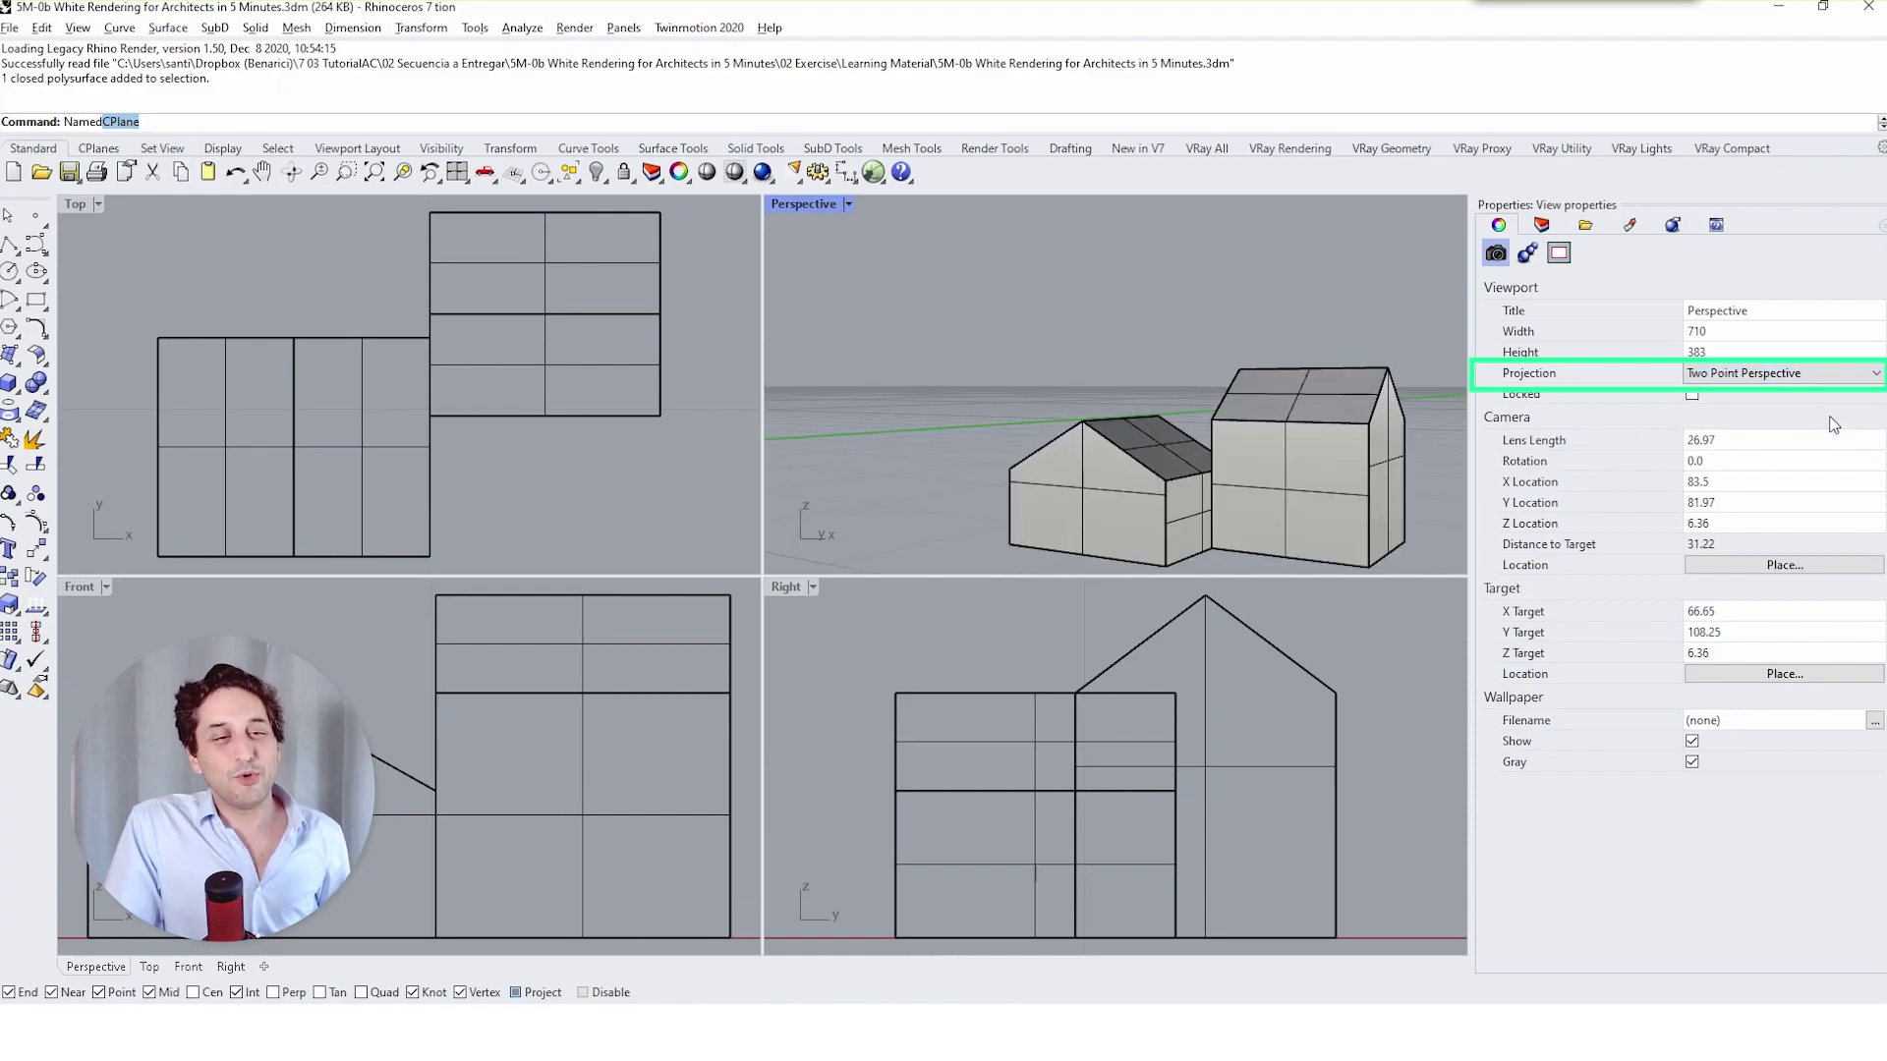
right_click_drag(946, 499, 996, 477)
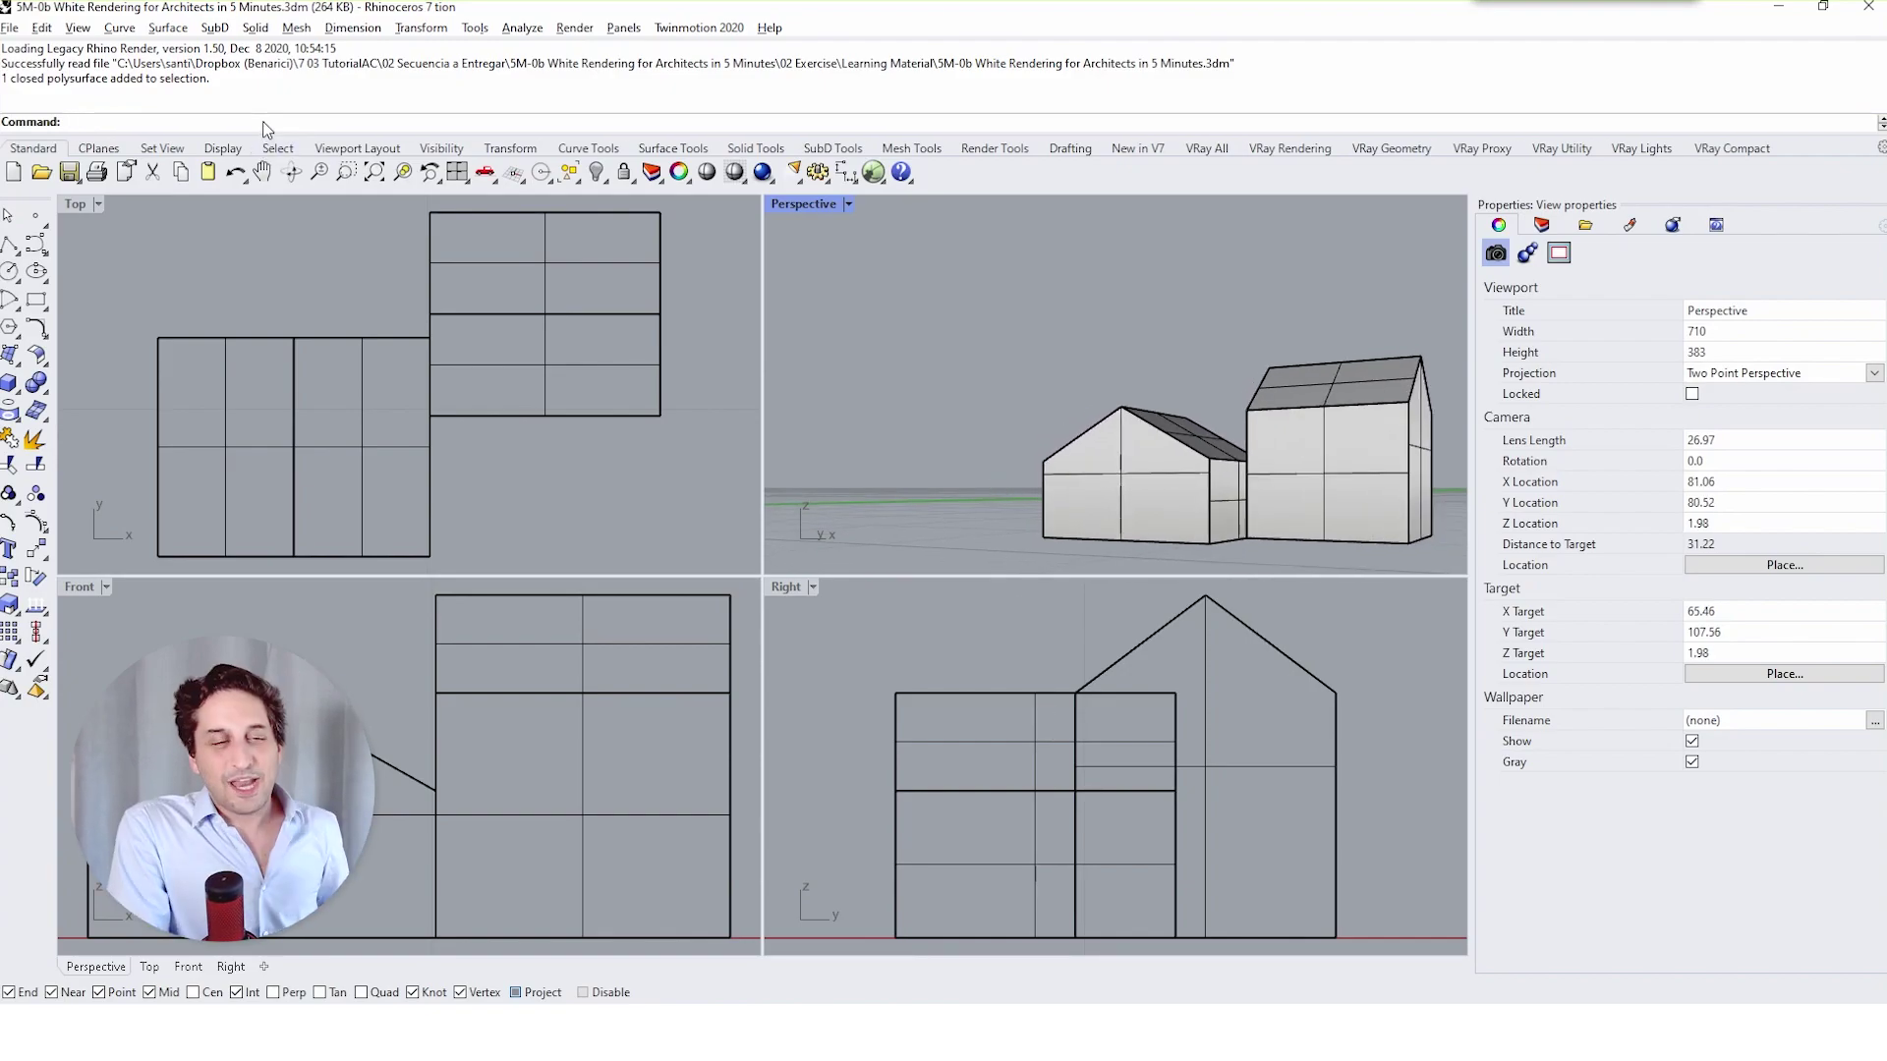
Open the named views with the NamedView command and save the current viewport as View 1.
type("Named")
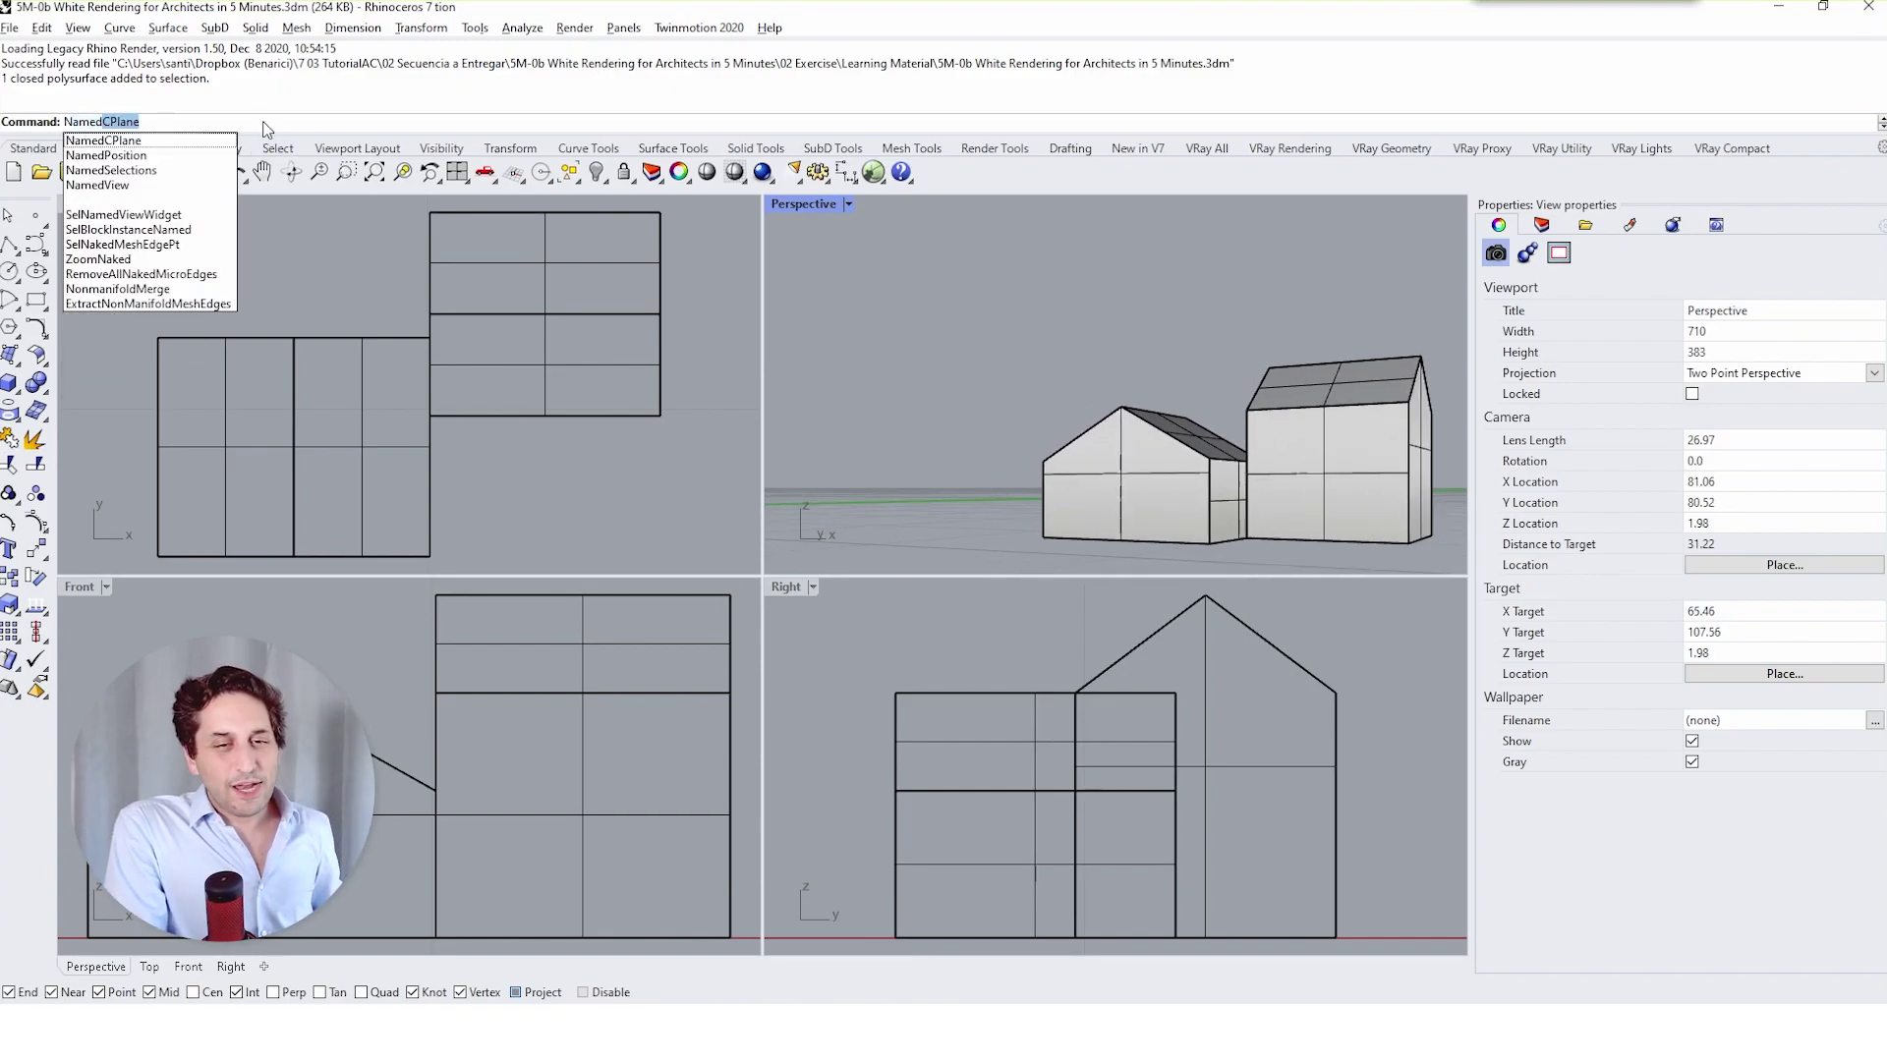
type("View")
key("Return")
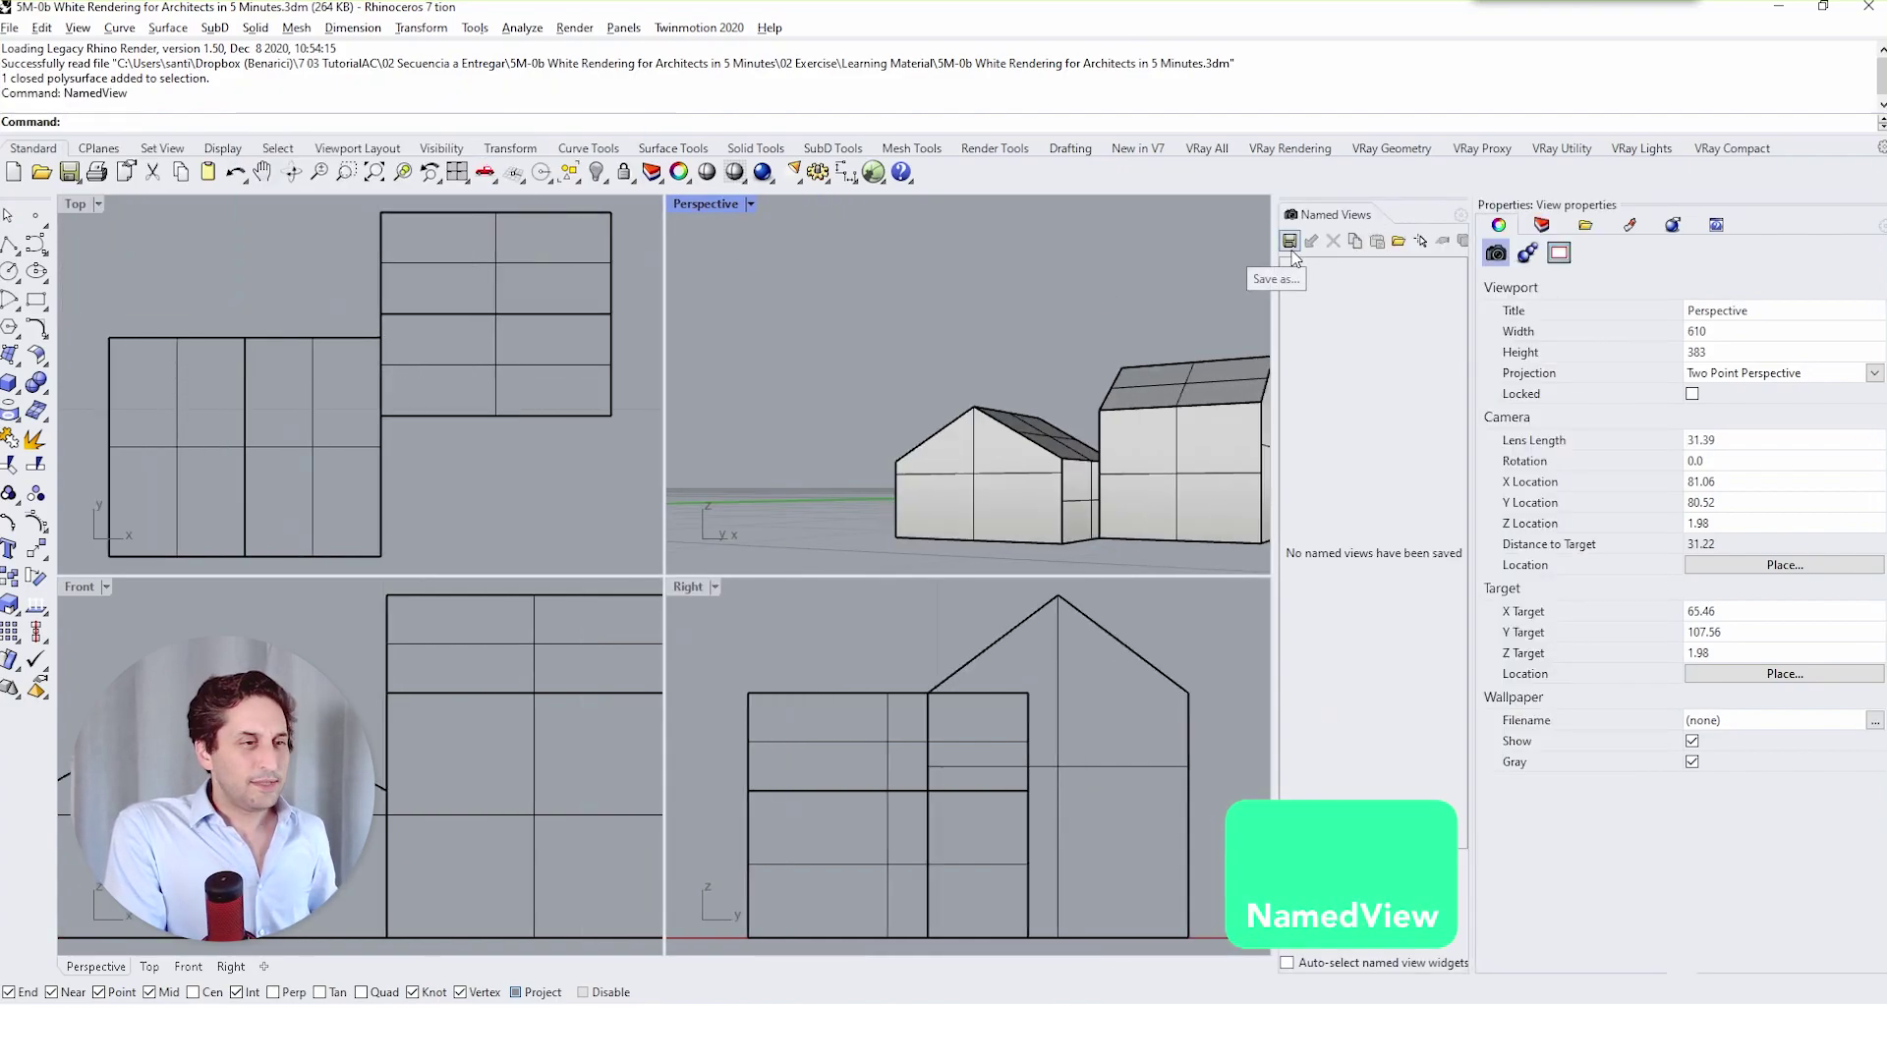
left_click(1289, 240)
type("View 1")
key("Return")
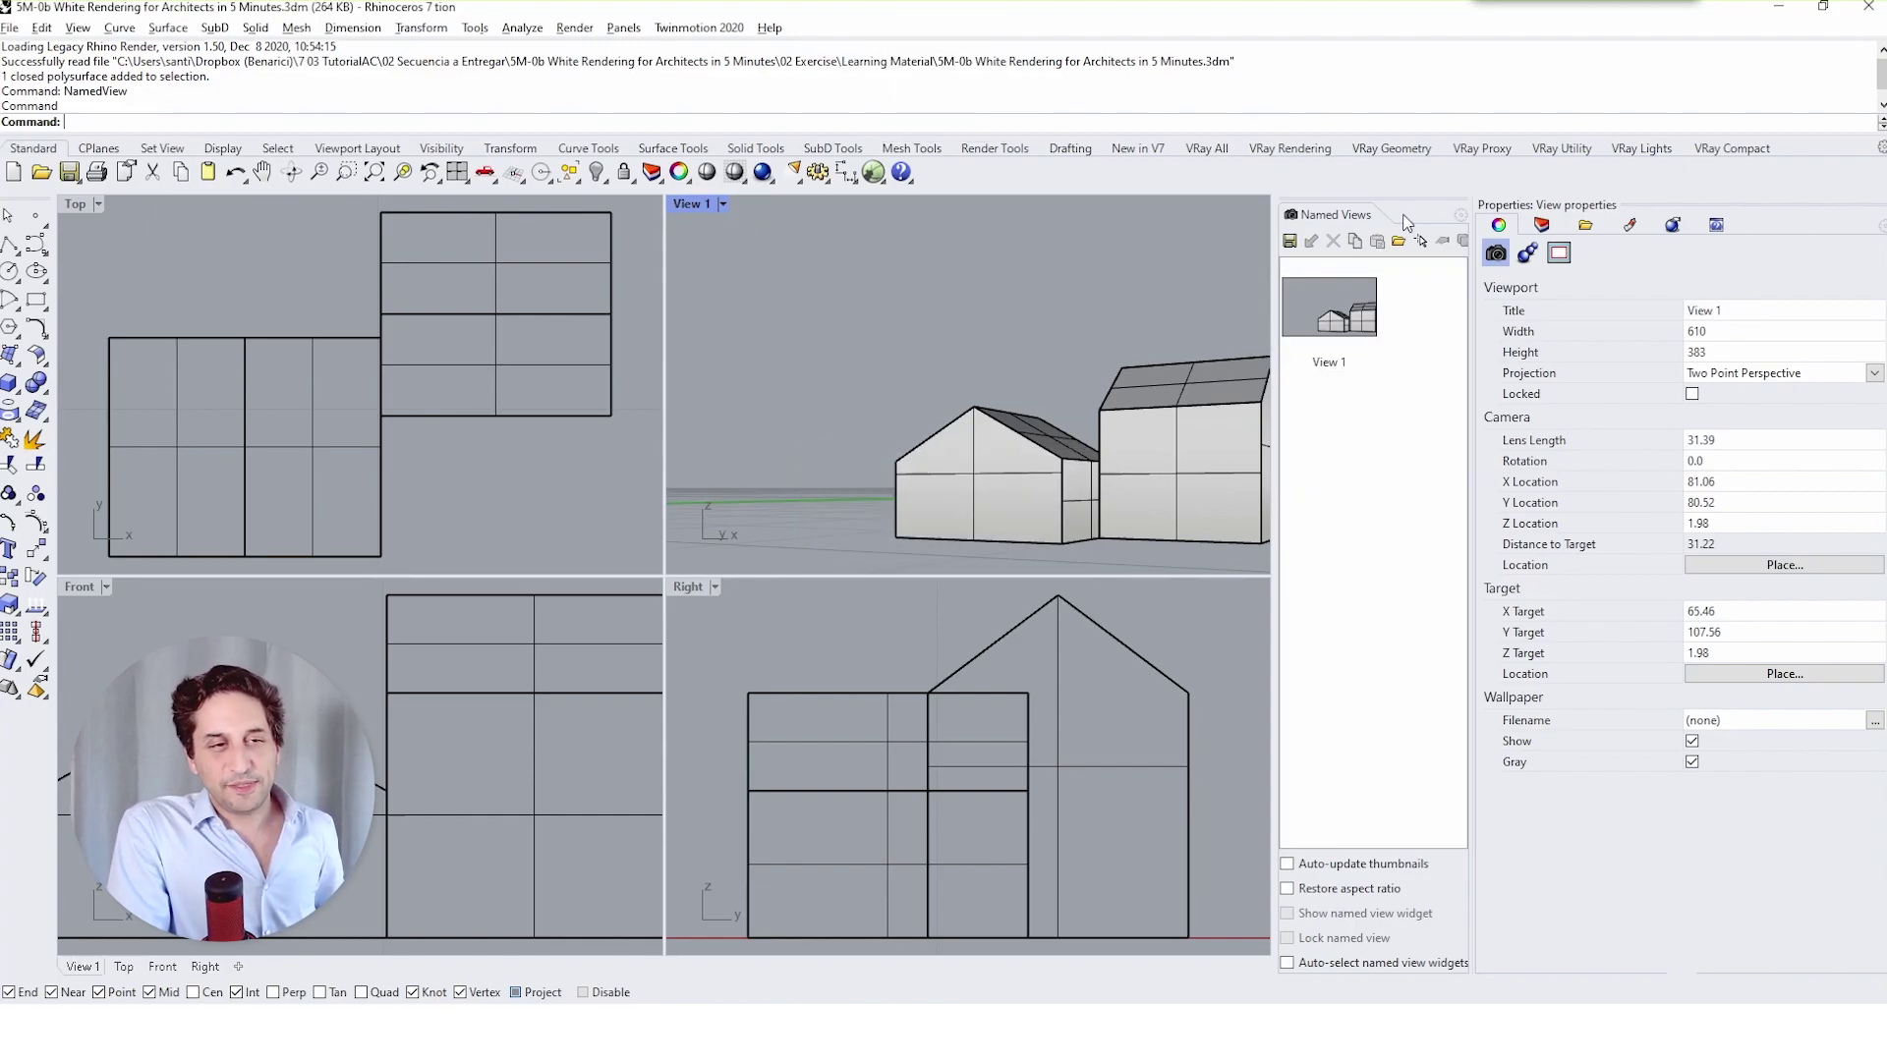
Float the Named Views panel over the Top viewport and restore View 1 after orbiting away from it.
left_click_drag(1285, 225, 1135, 257)
left_click_drag(1250, 235, 470, 307)
left_click(932, 412)
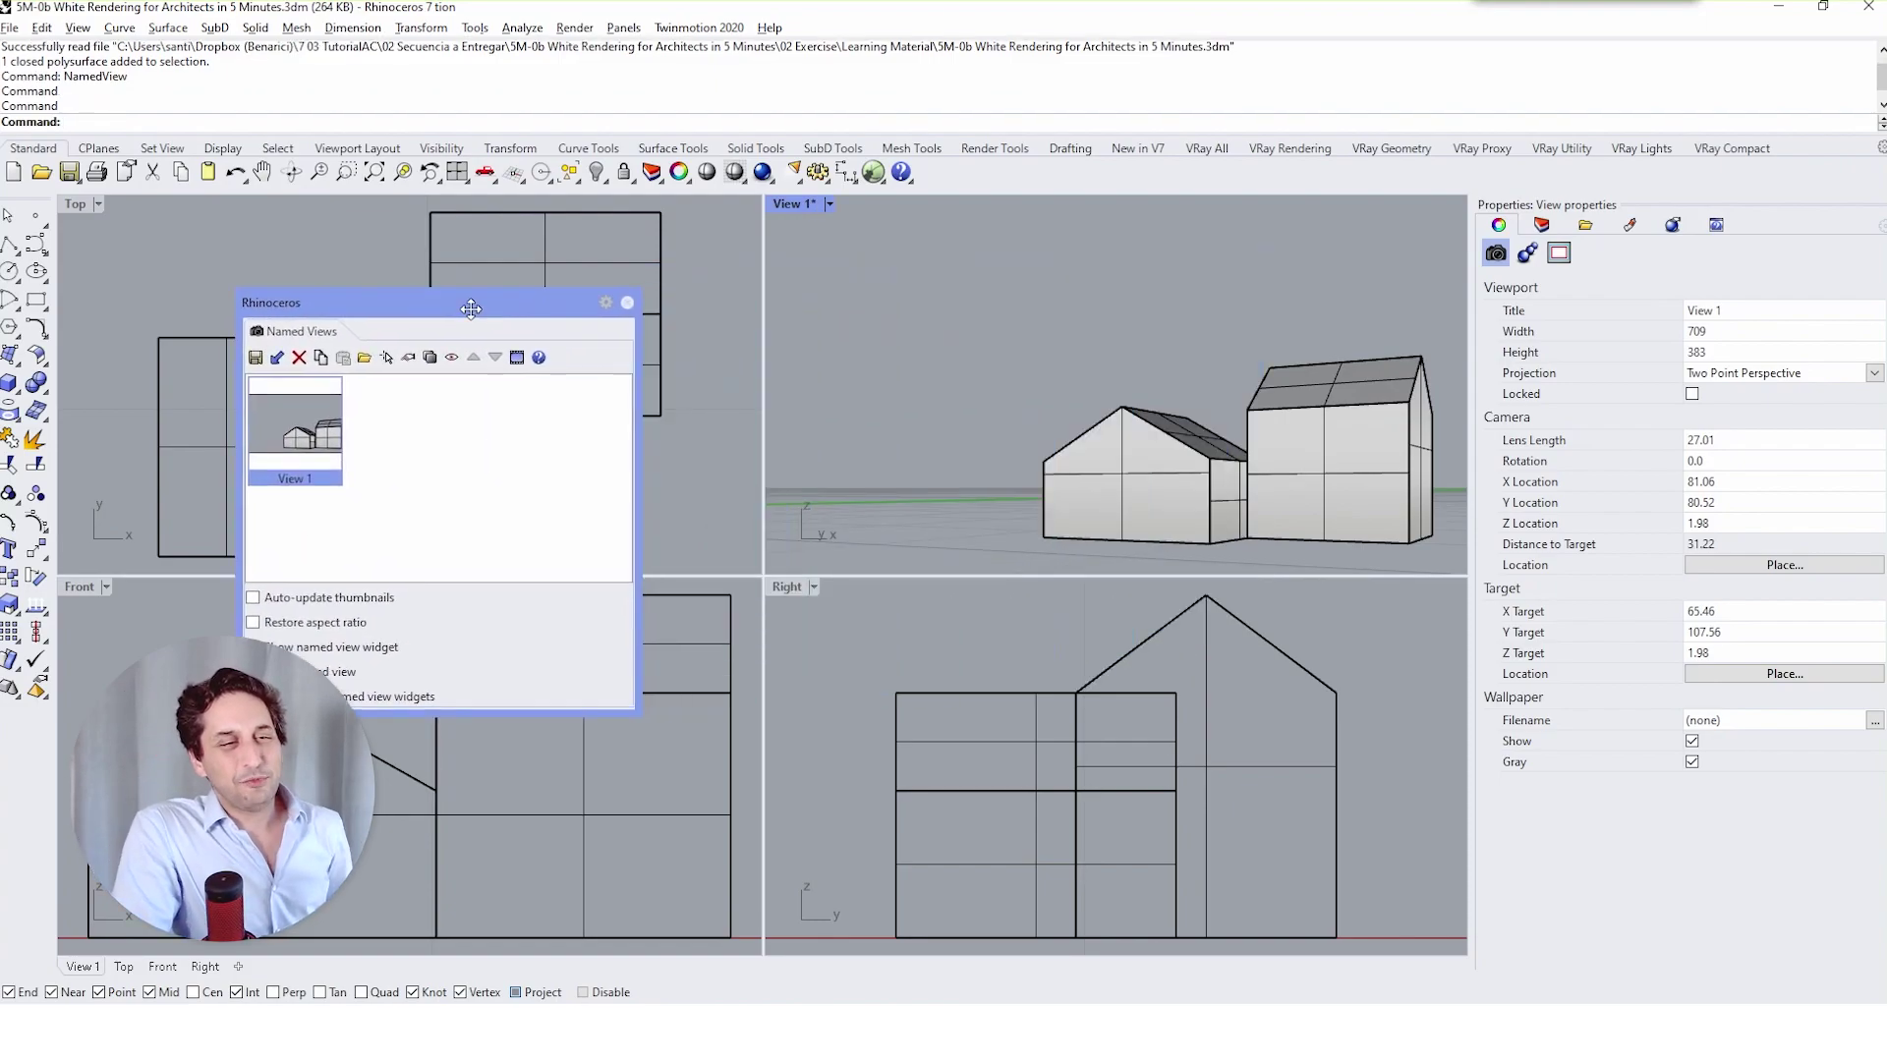
right_click_drag(995, 509, 1101, 441)
double_click(288, 433)
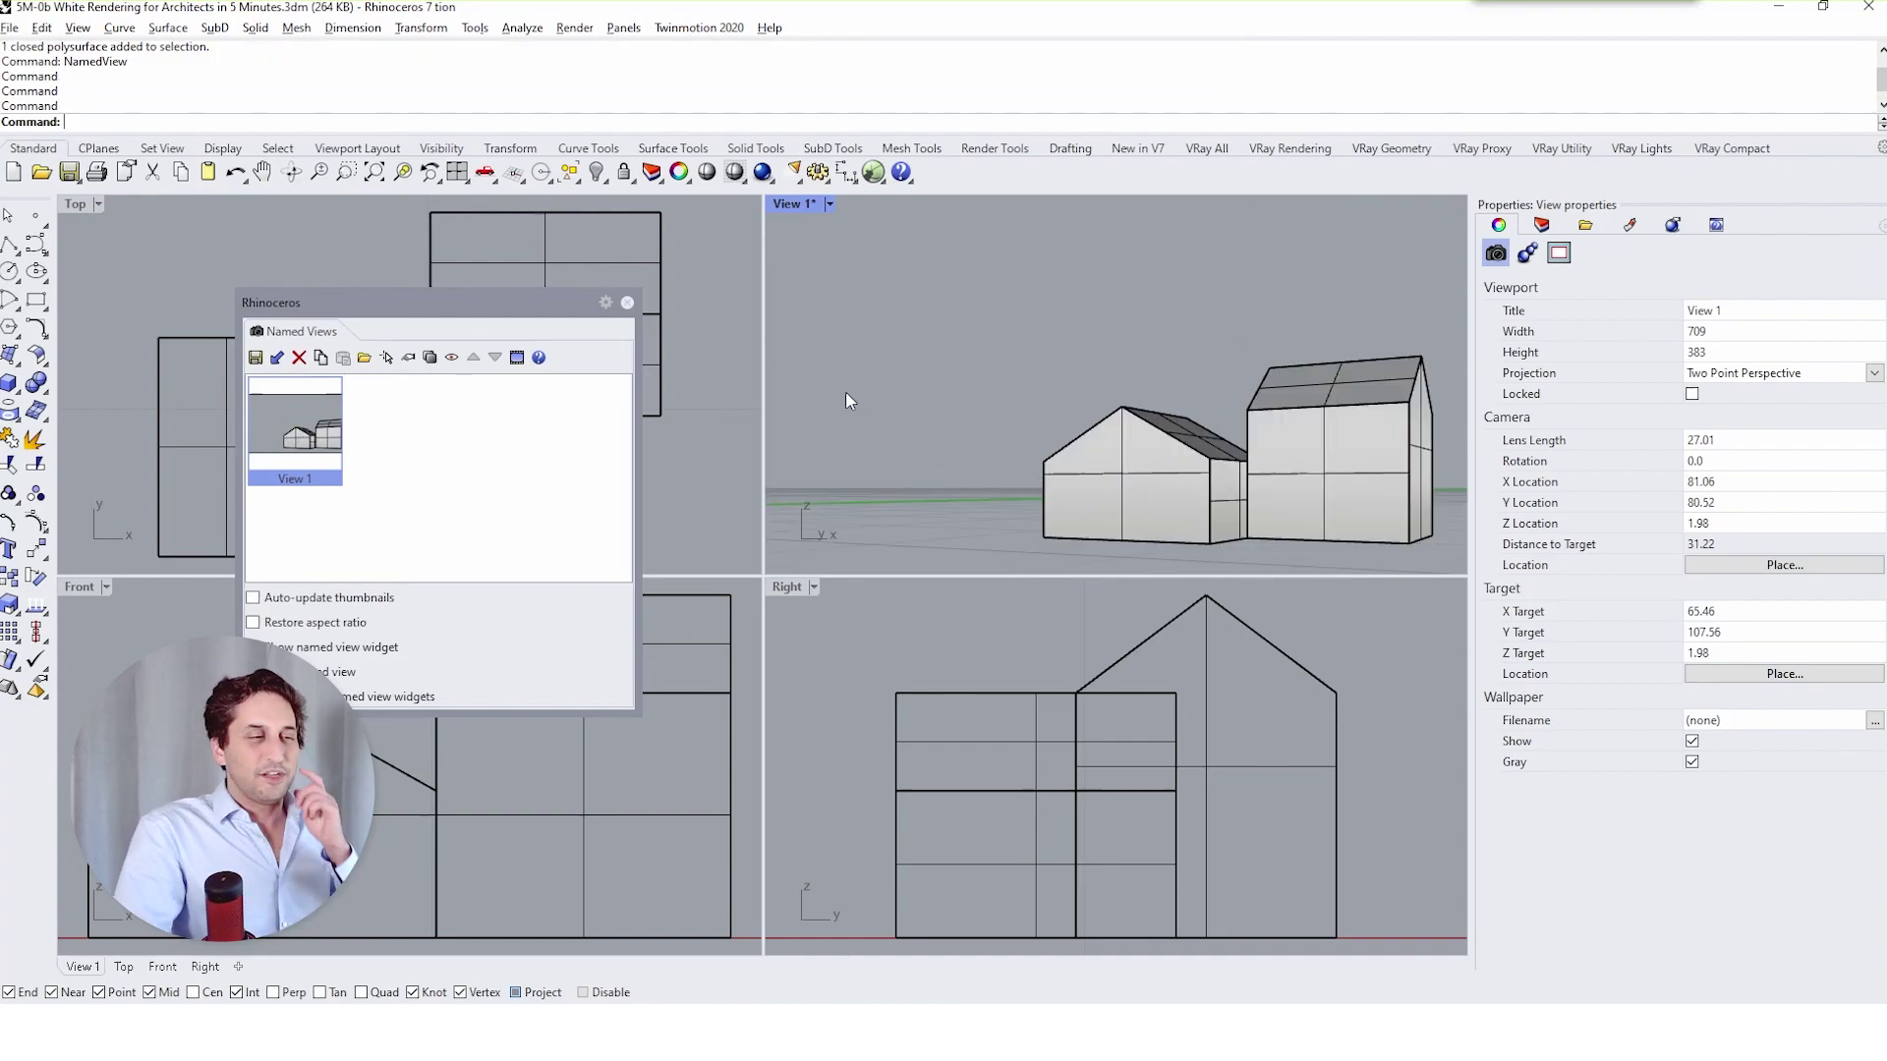
Orient the camera square to the smaller house's front gable wall with OrientCameraToSrf and bring it closer.
type("OrientCameraToSrf")
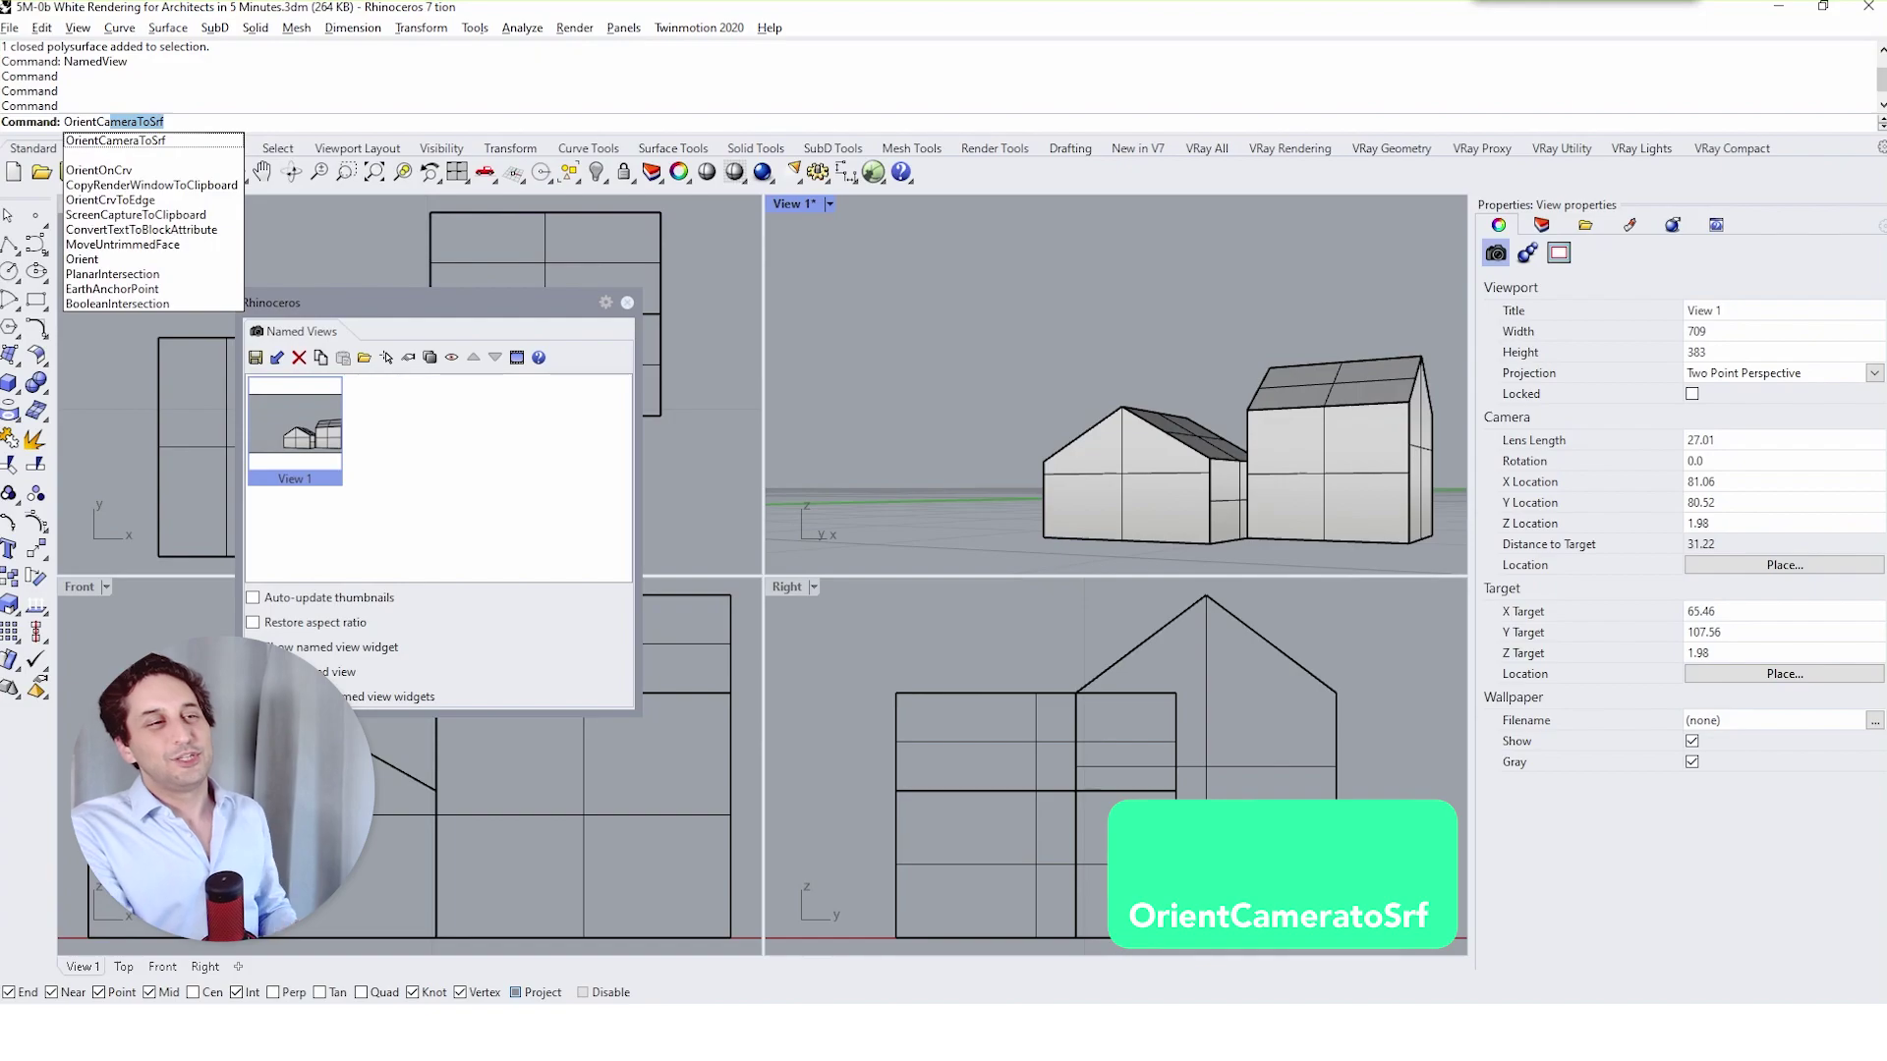
key("Return")
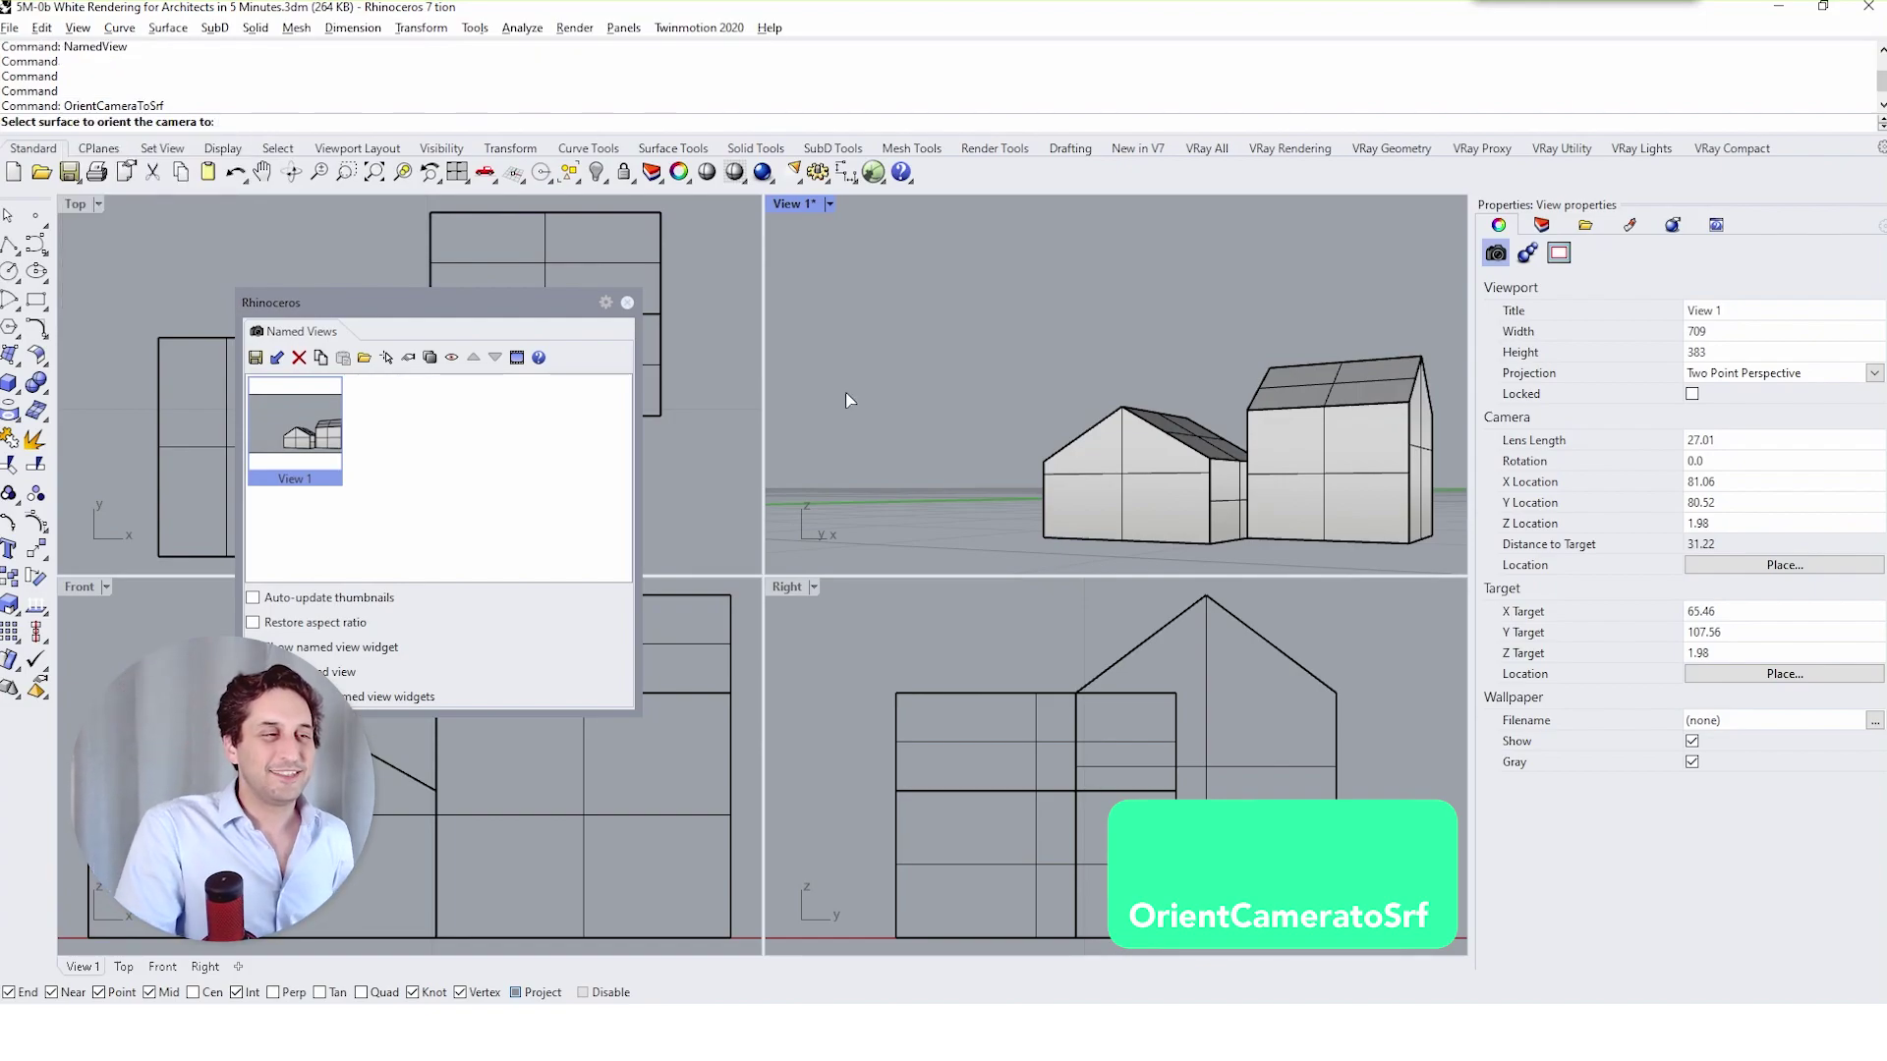
left_click(1137, 493)
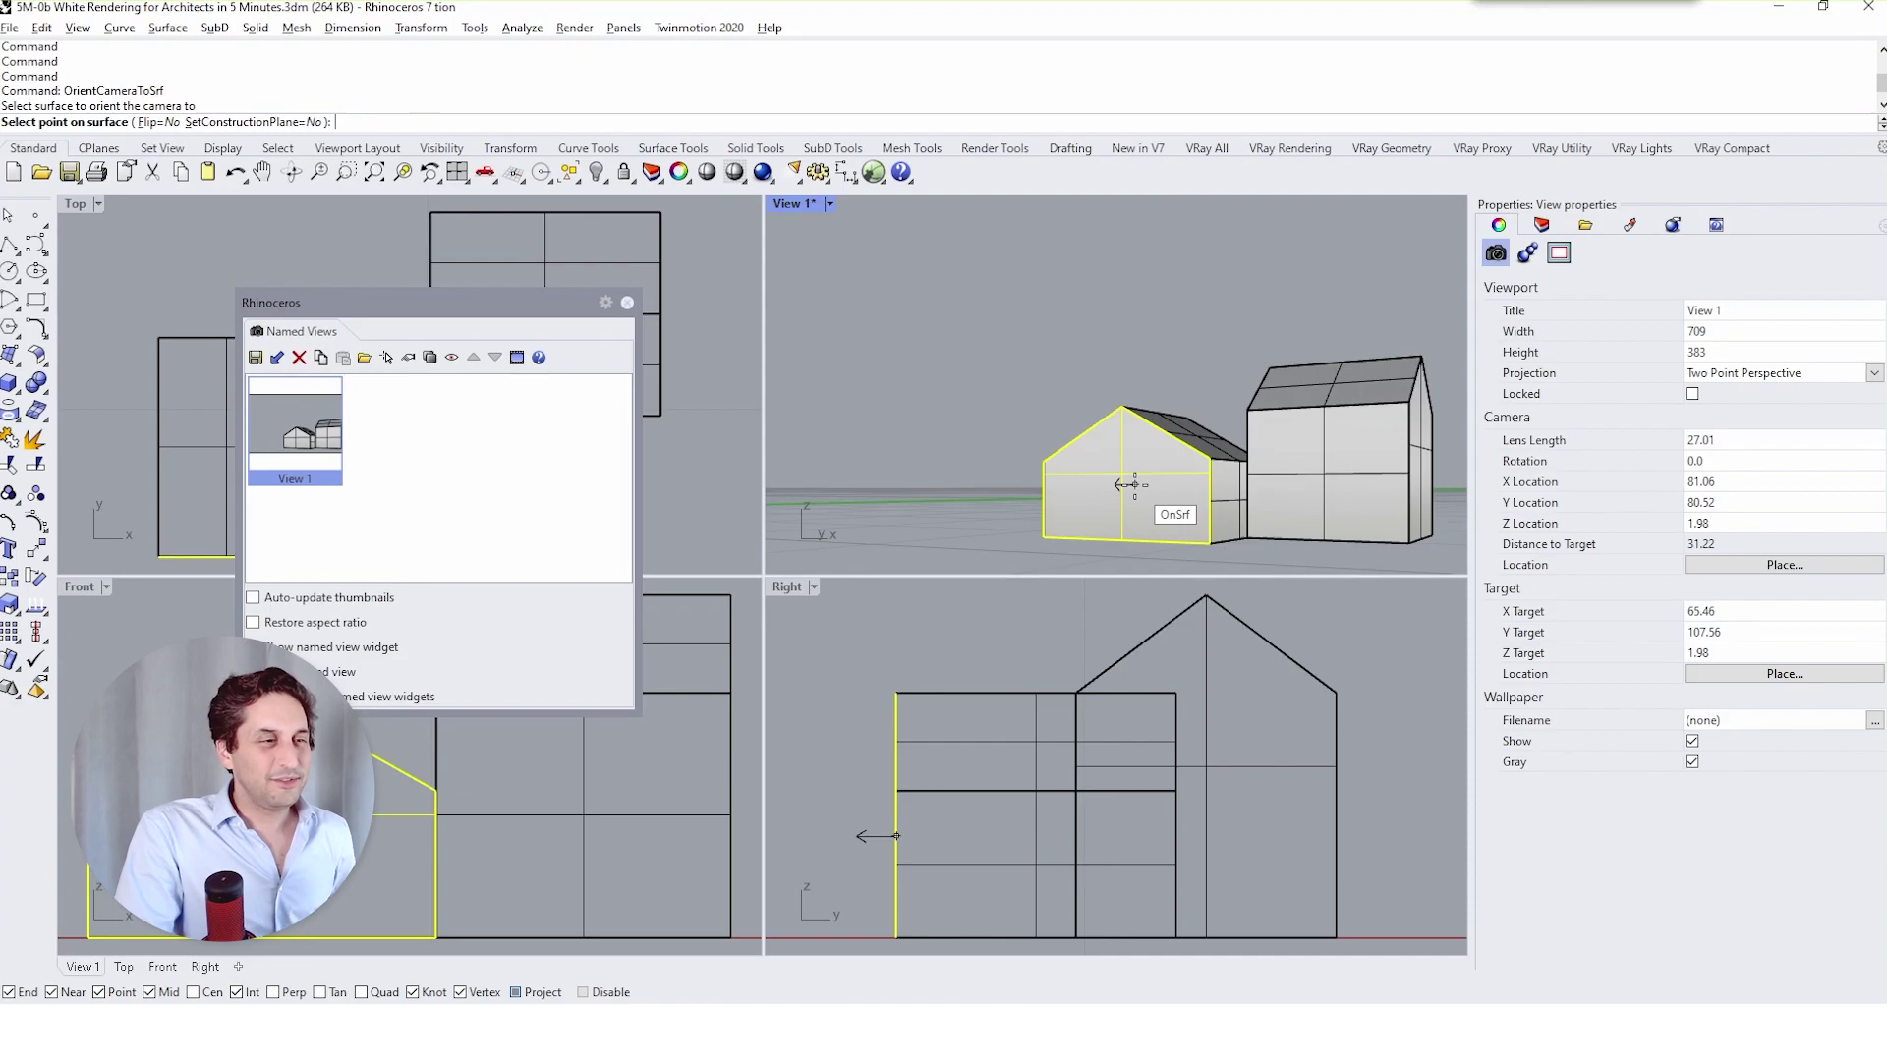
left_click(1116, 513)
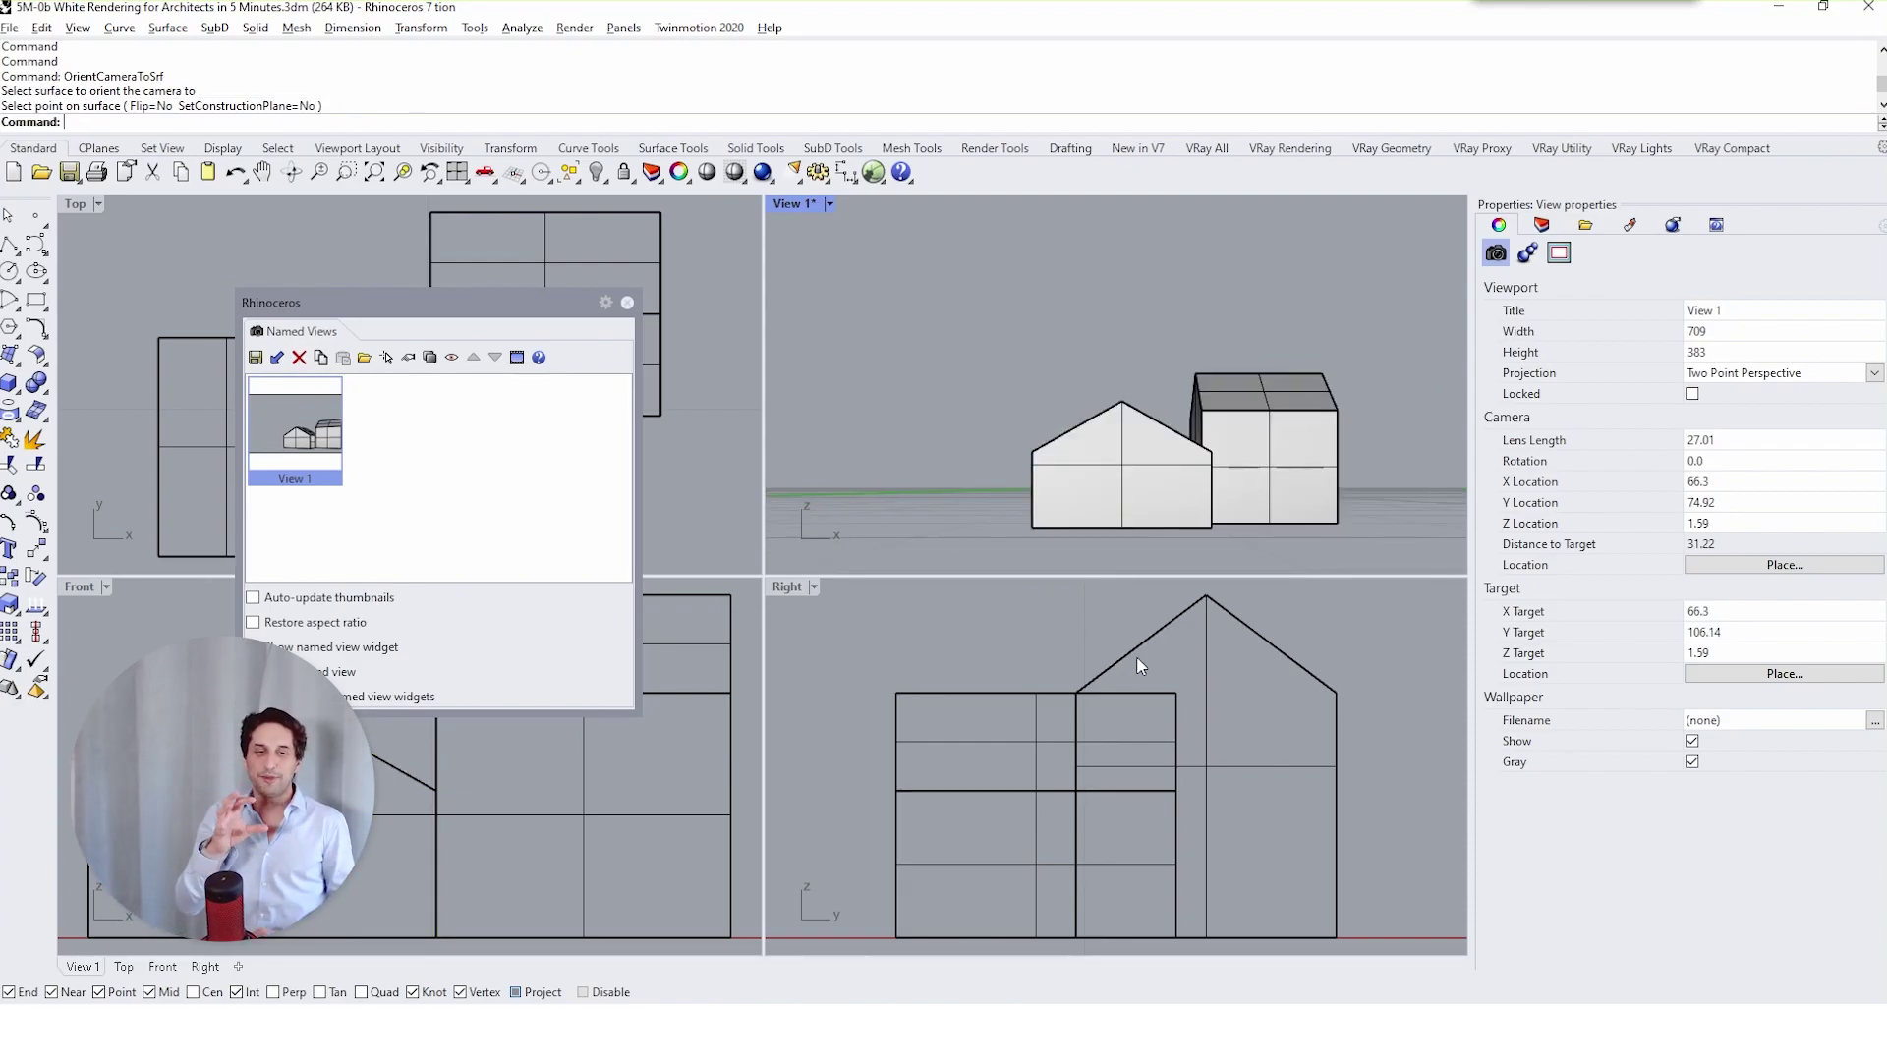
scroll(1120, 459, "up", 2)
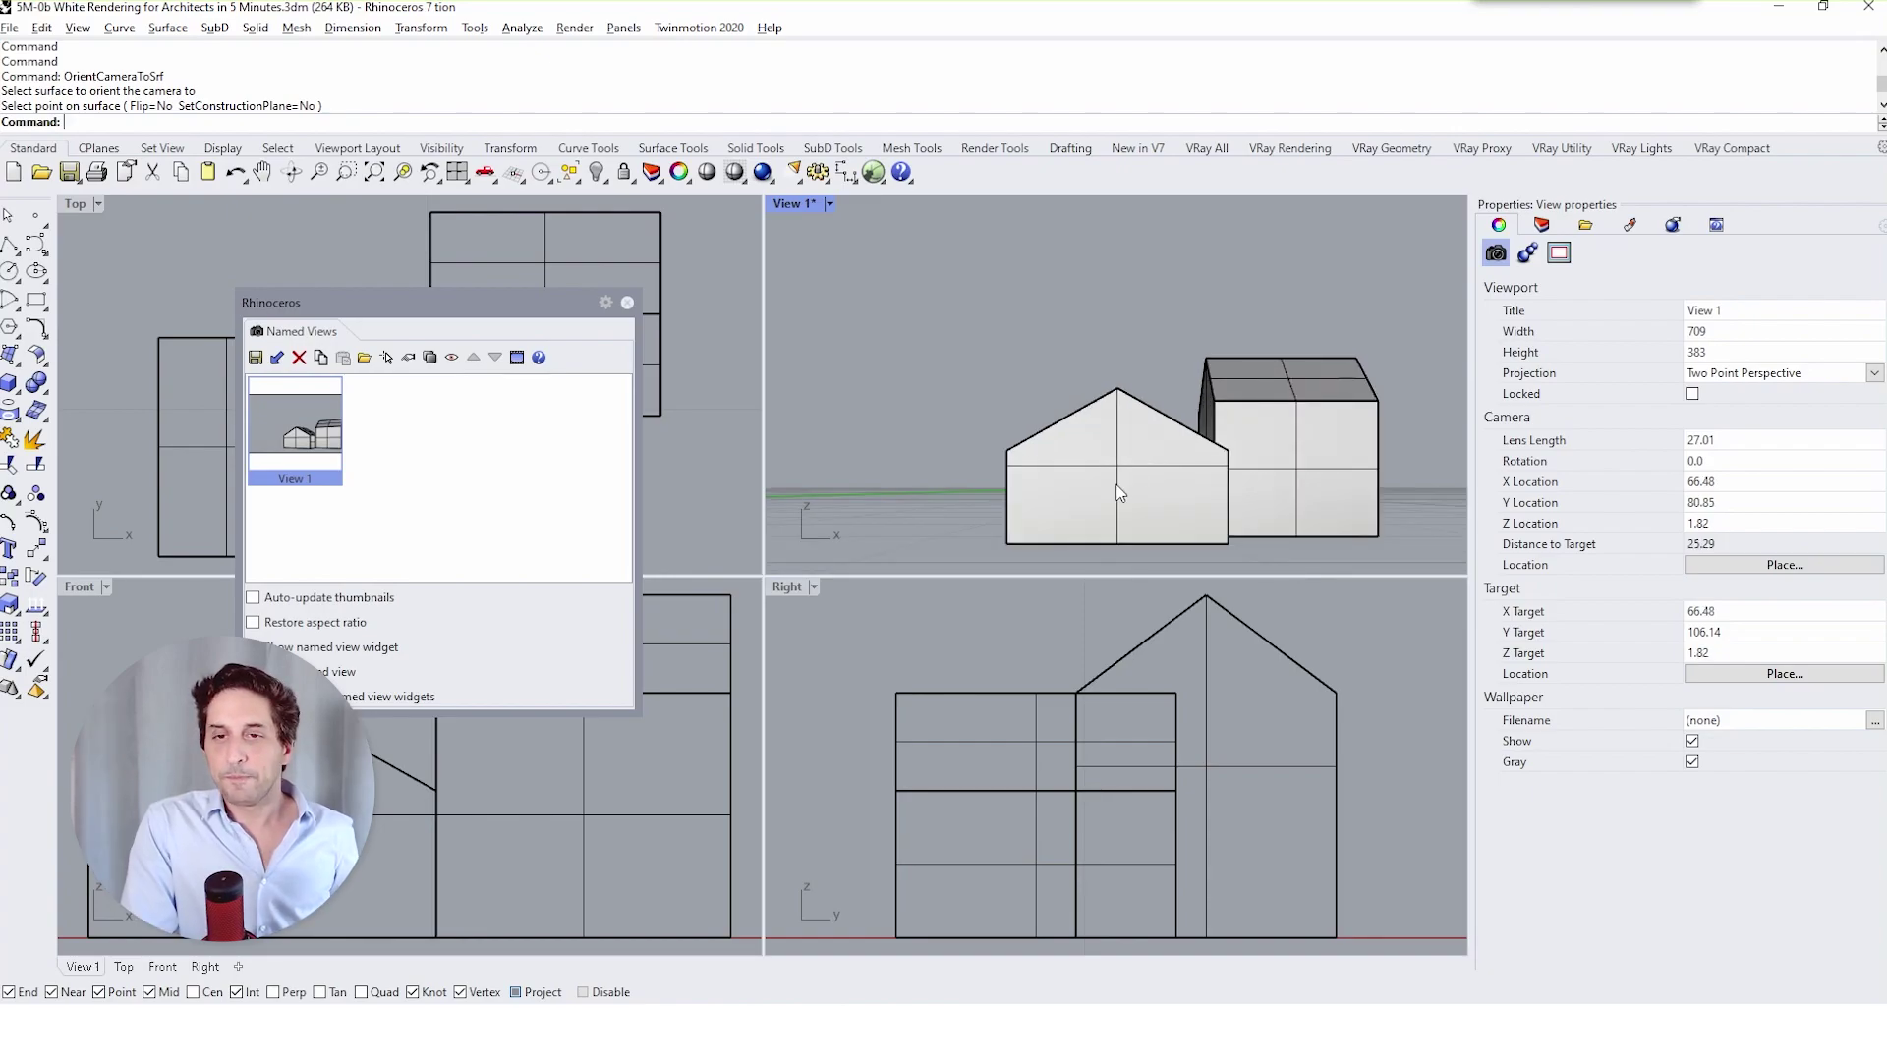
scroll(1117, 493, "up", 2)
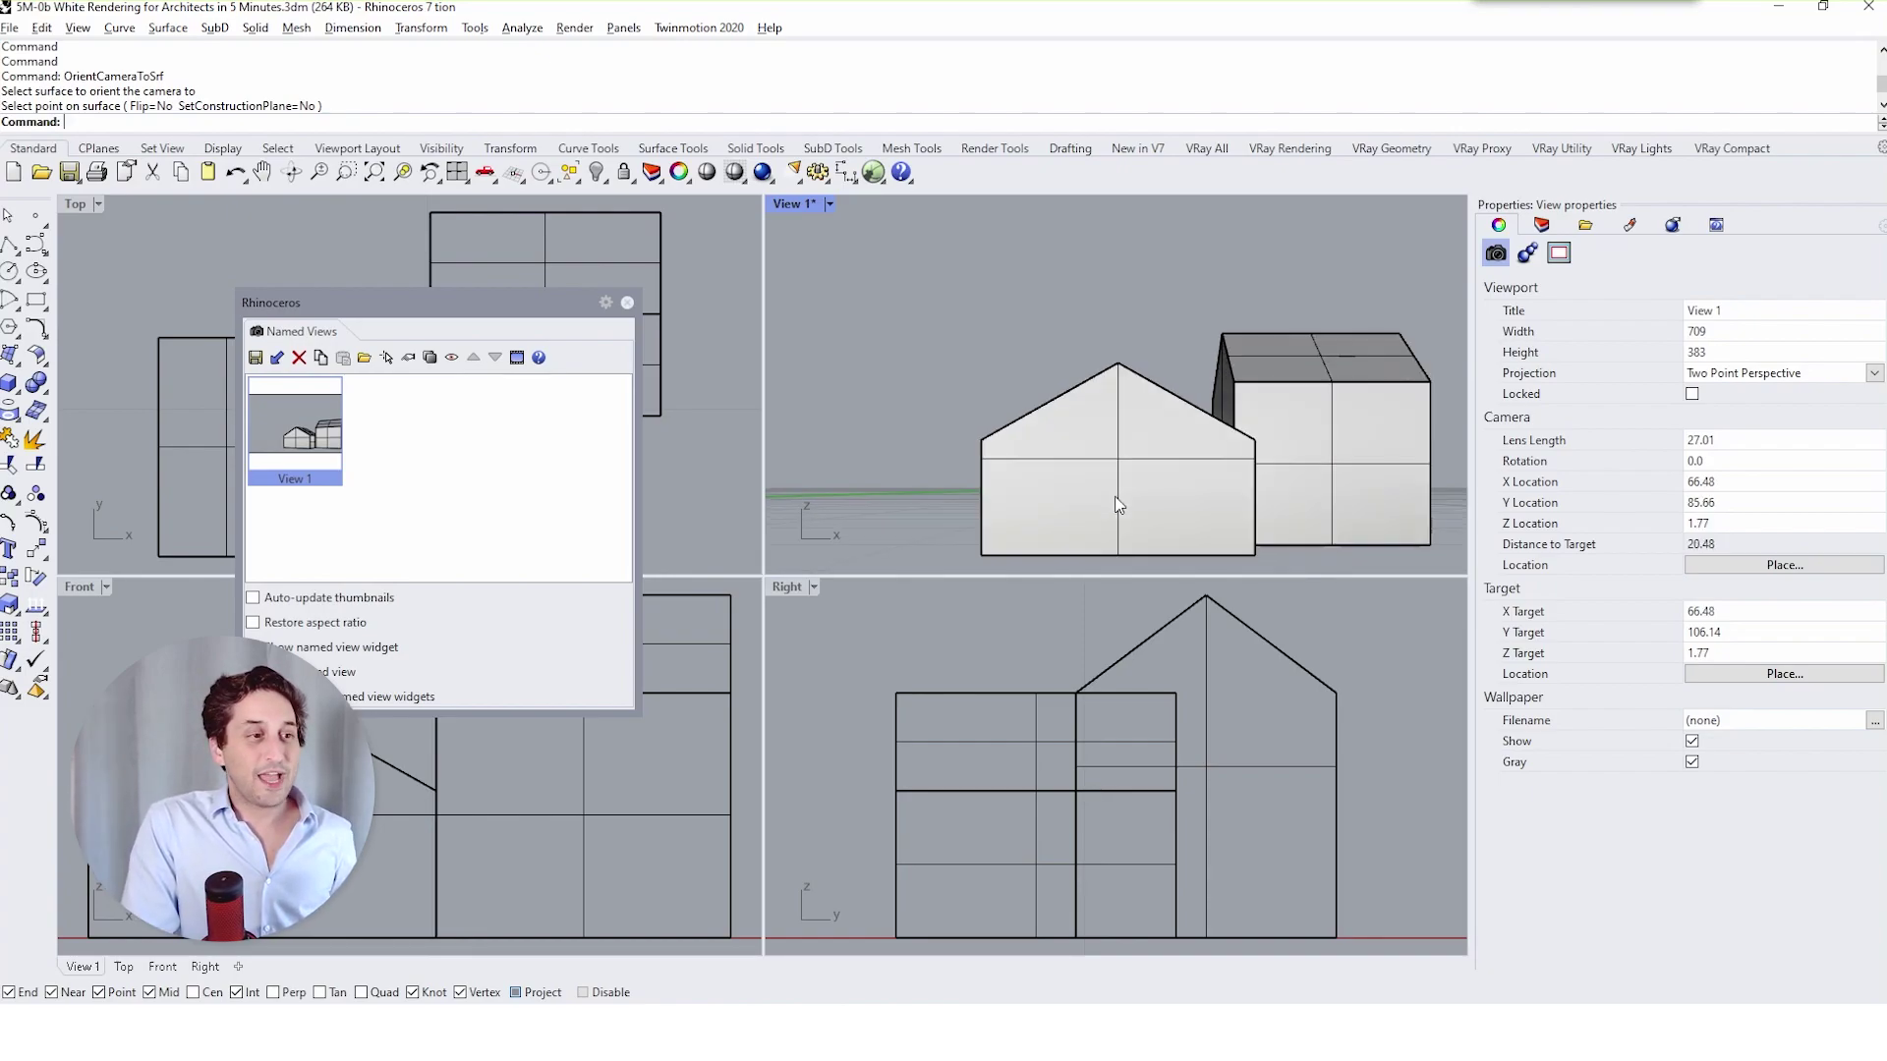
Save the current viewport as the named view View 2, and return the viewport to View 1.
left_click(256, 358)
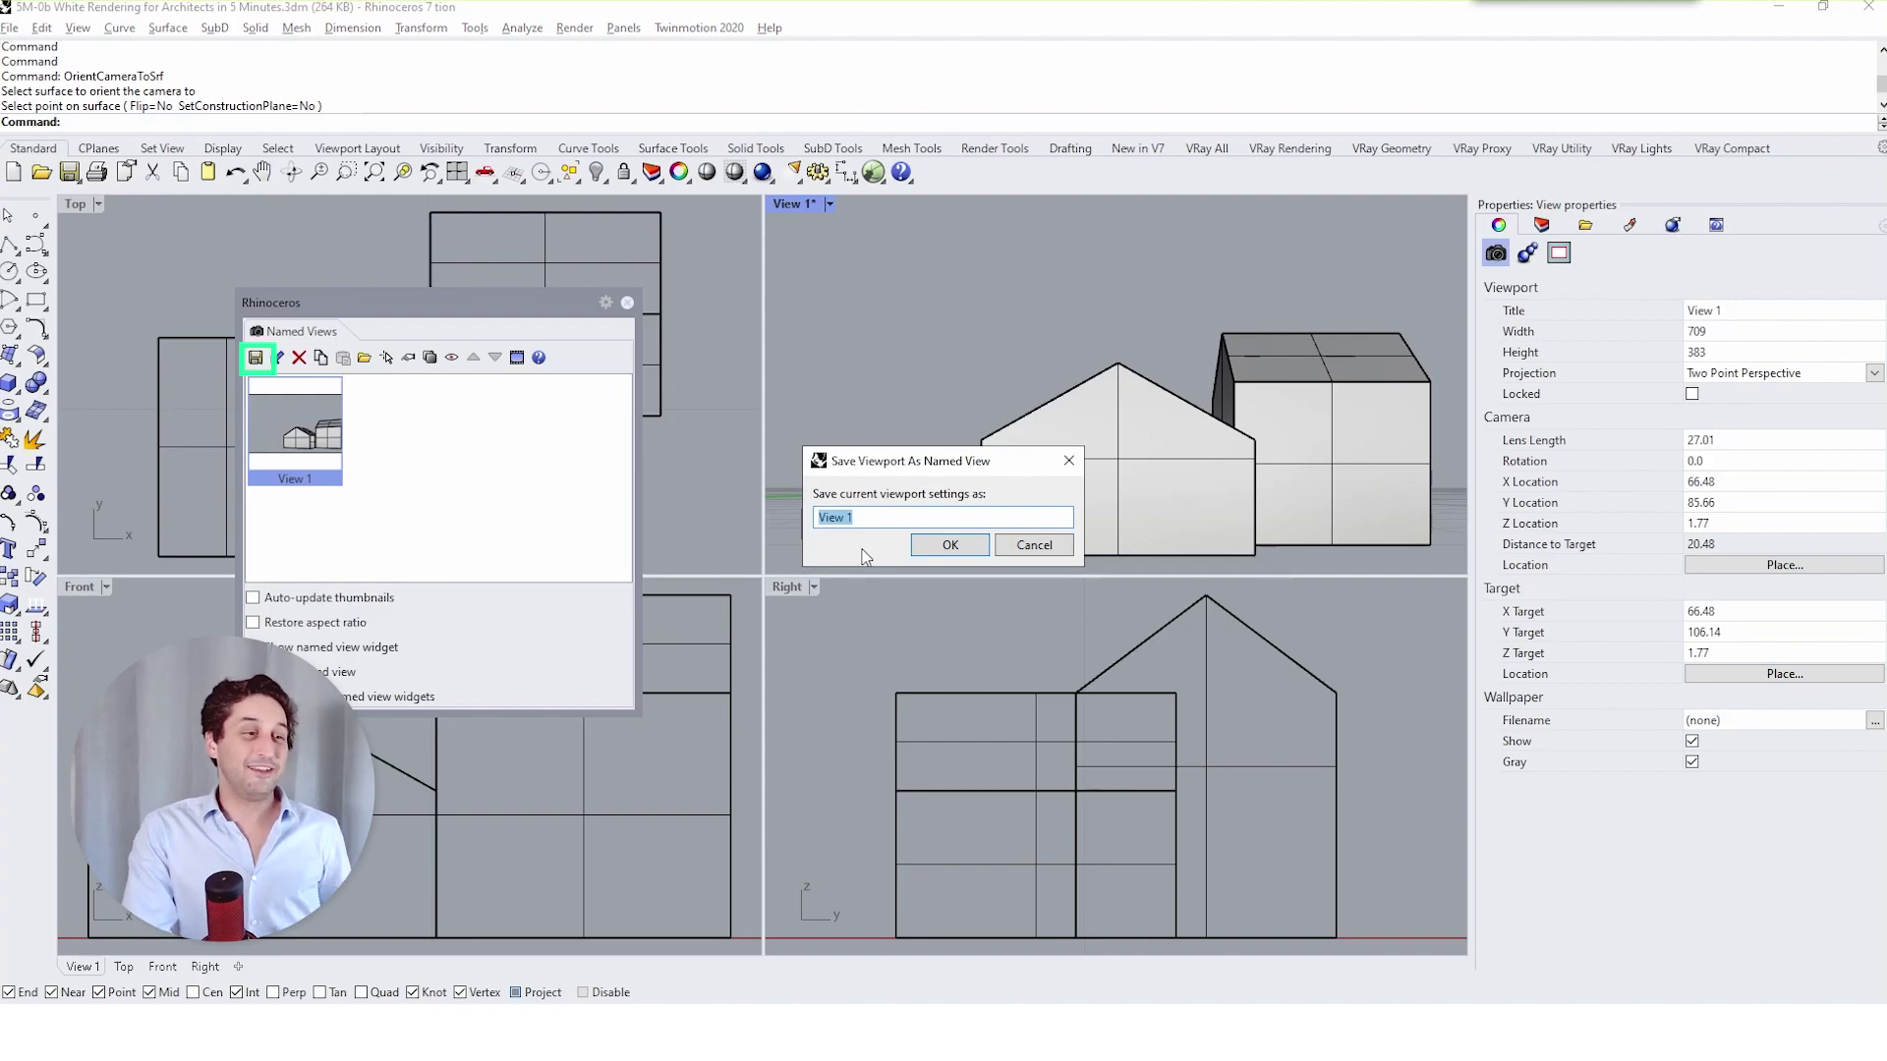
key("Right")
type("2")
key("Return")
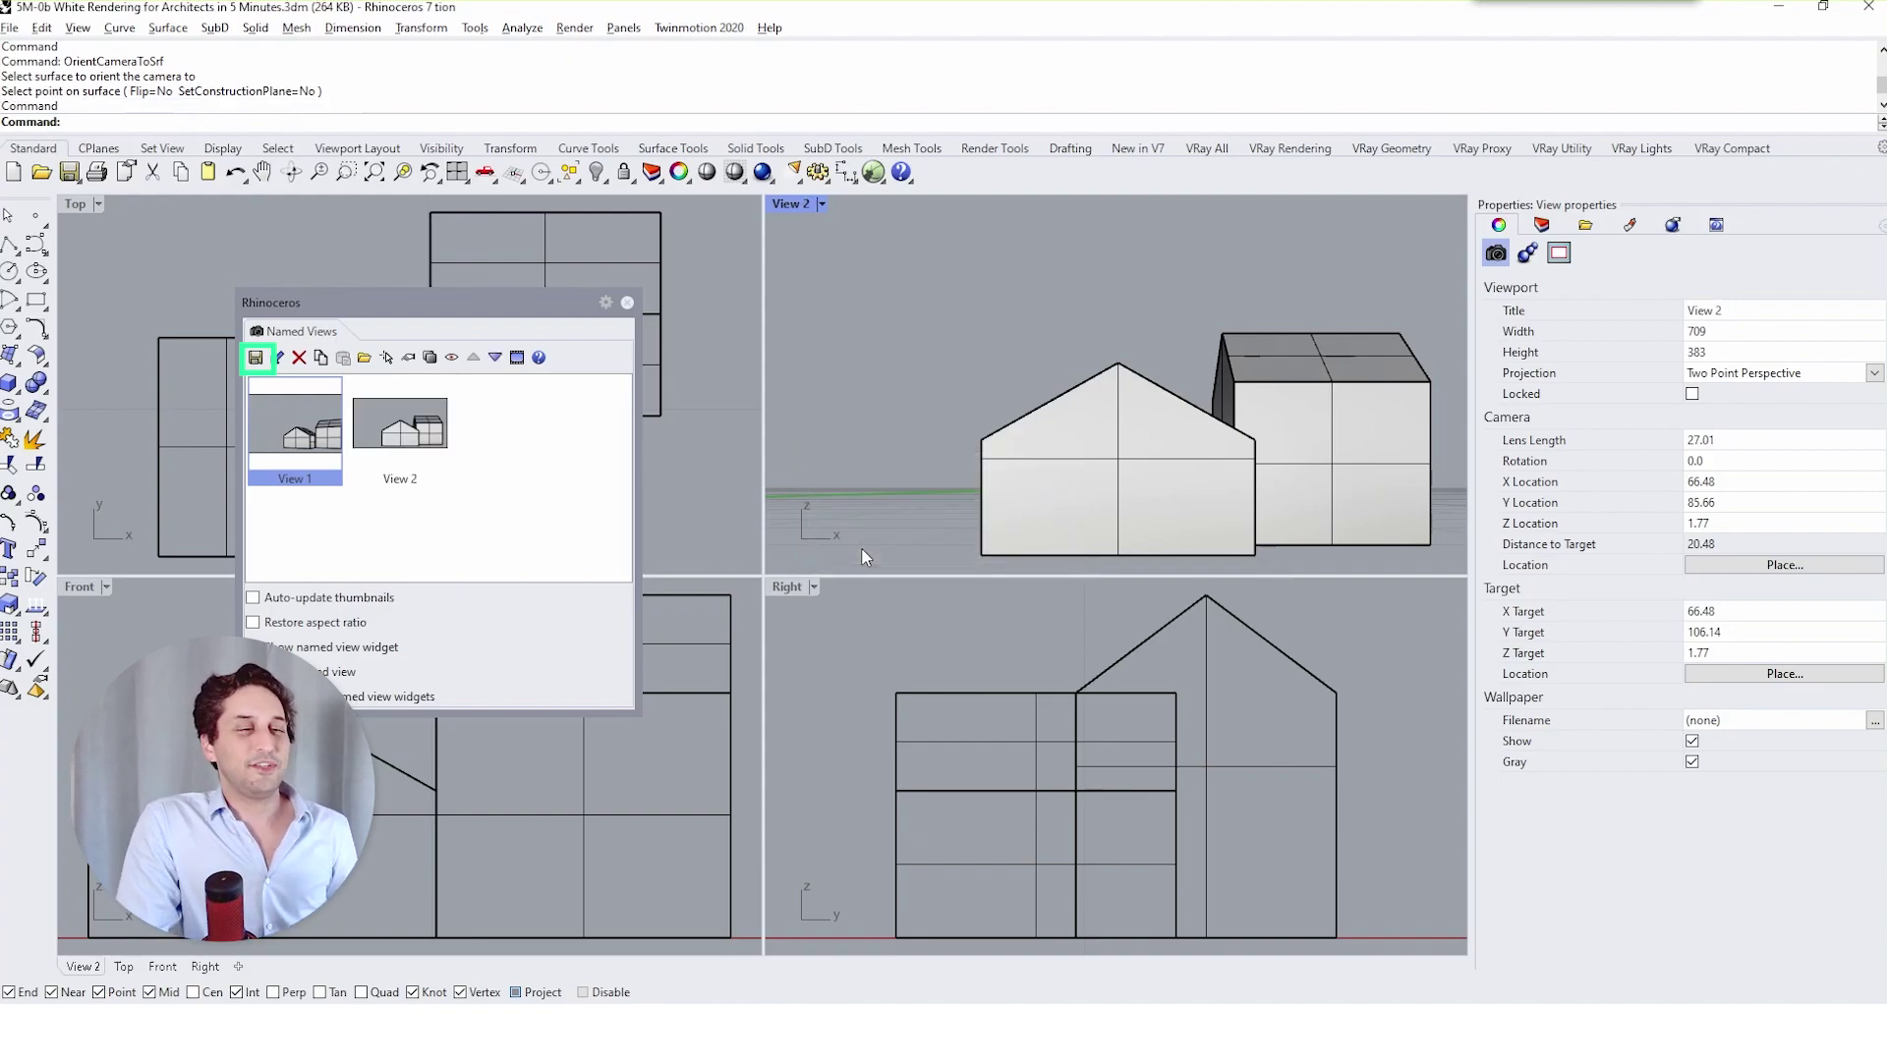
double_click(379, 440)
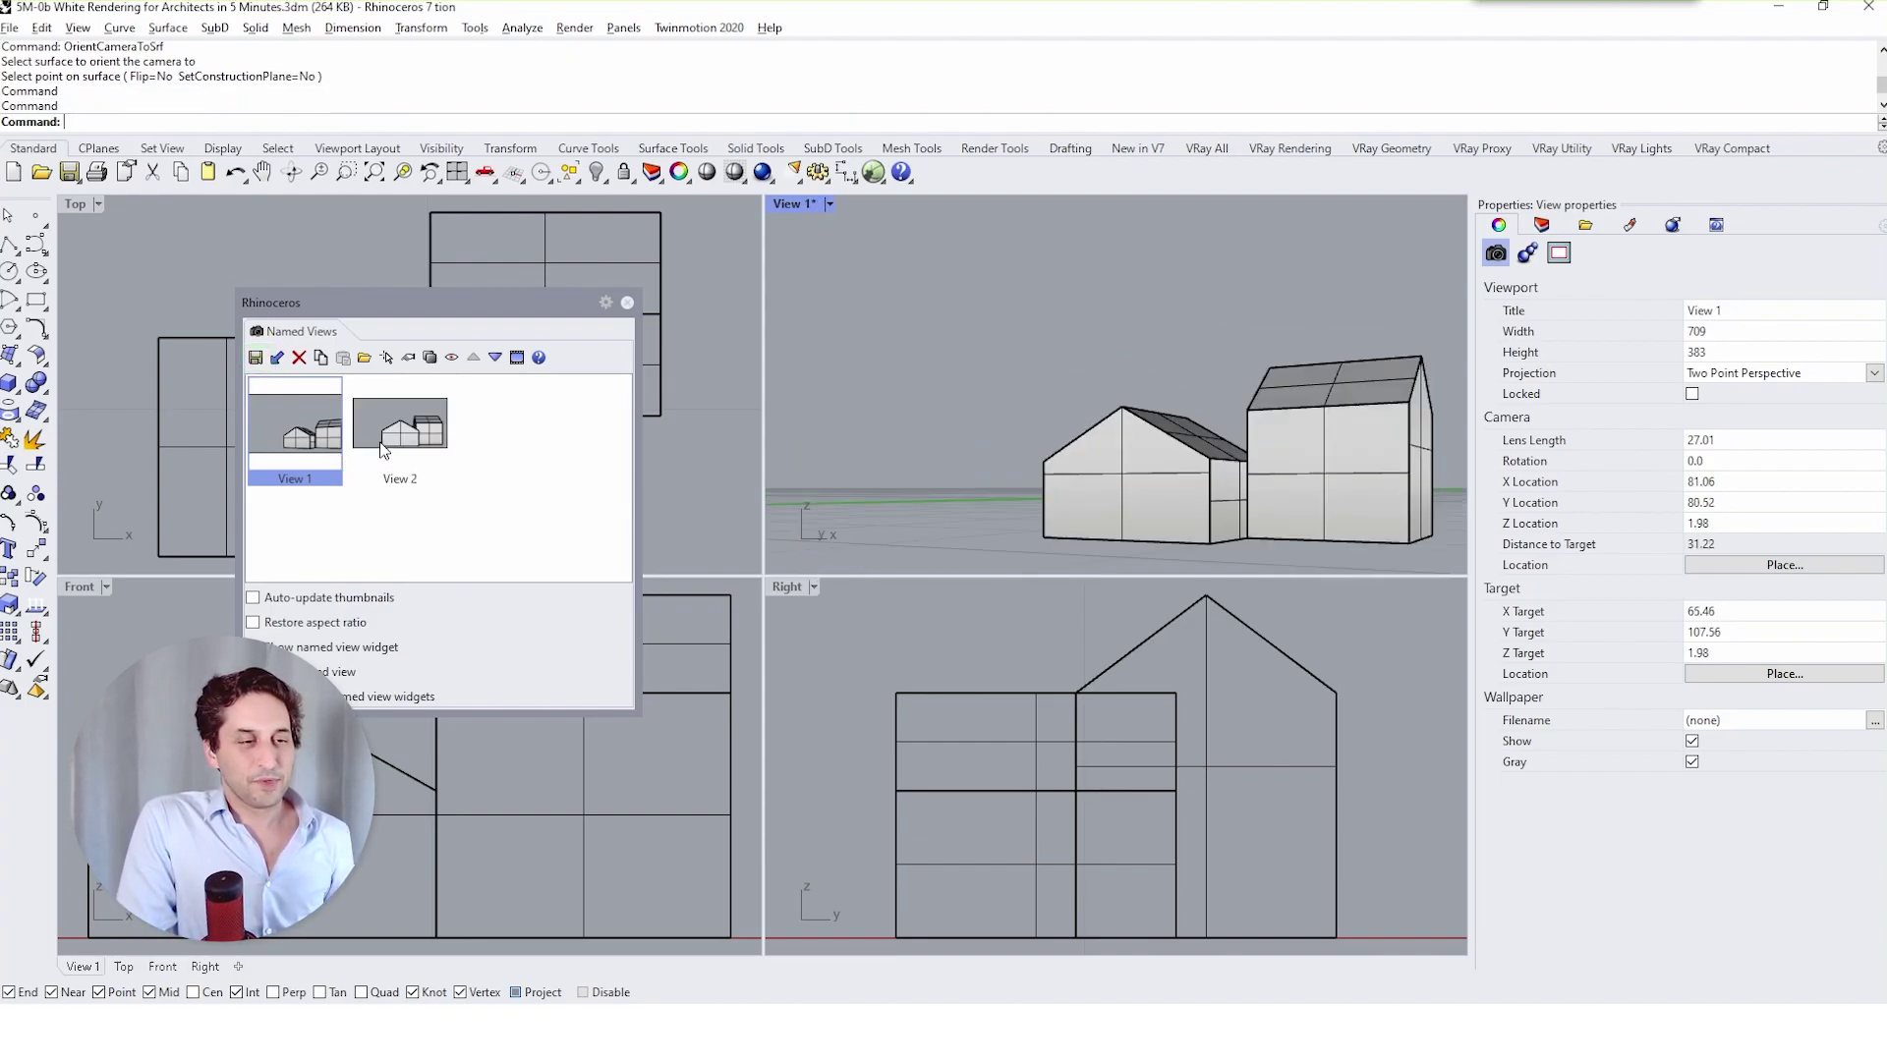
double_click(315, 444)
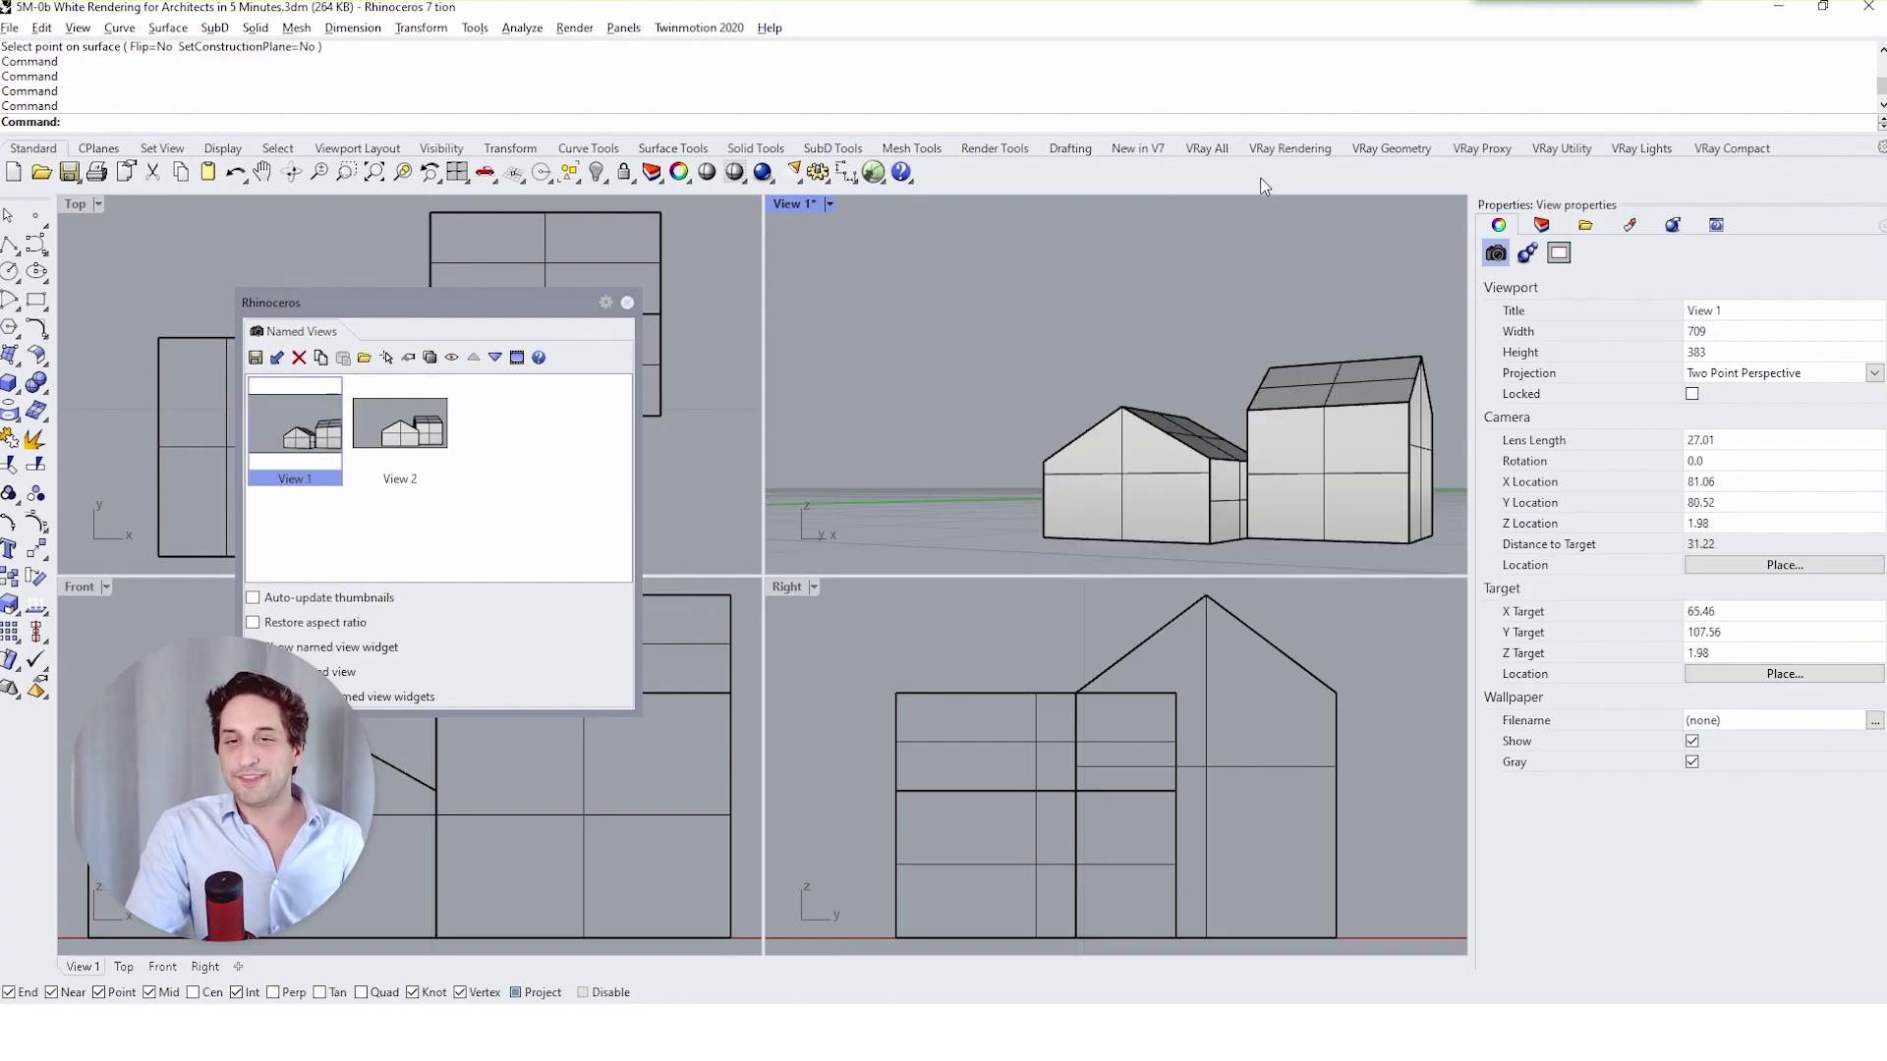
Open the rendering settings and set the backdrop's solid color to a pale cyan.
left_click(1672, 226)
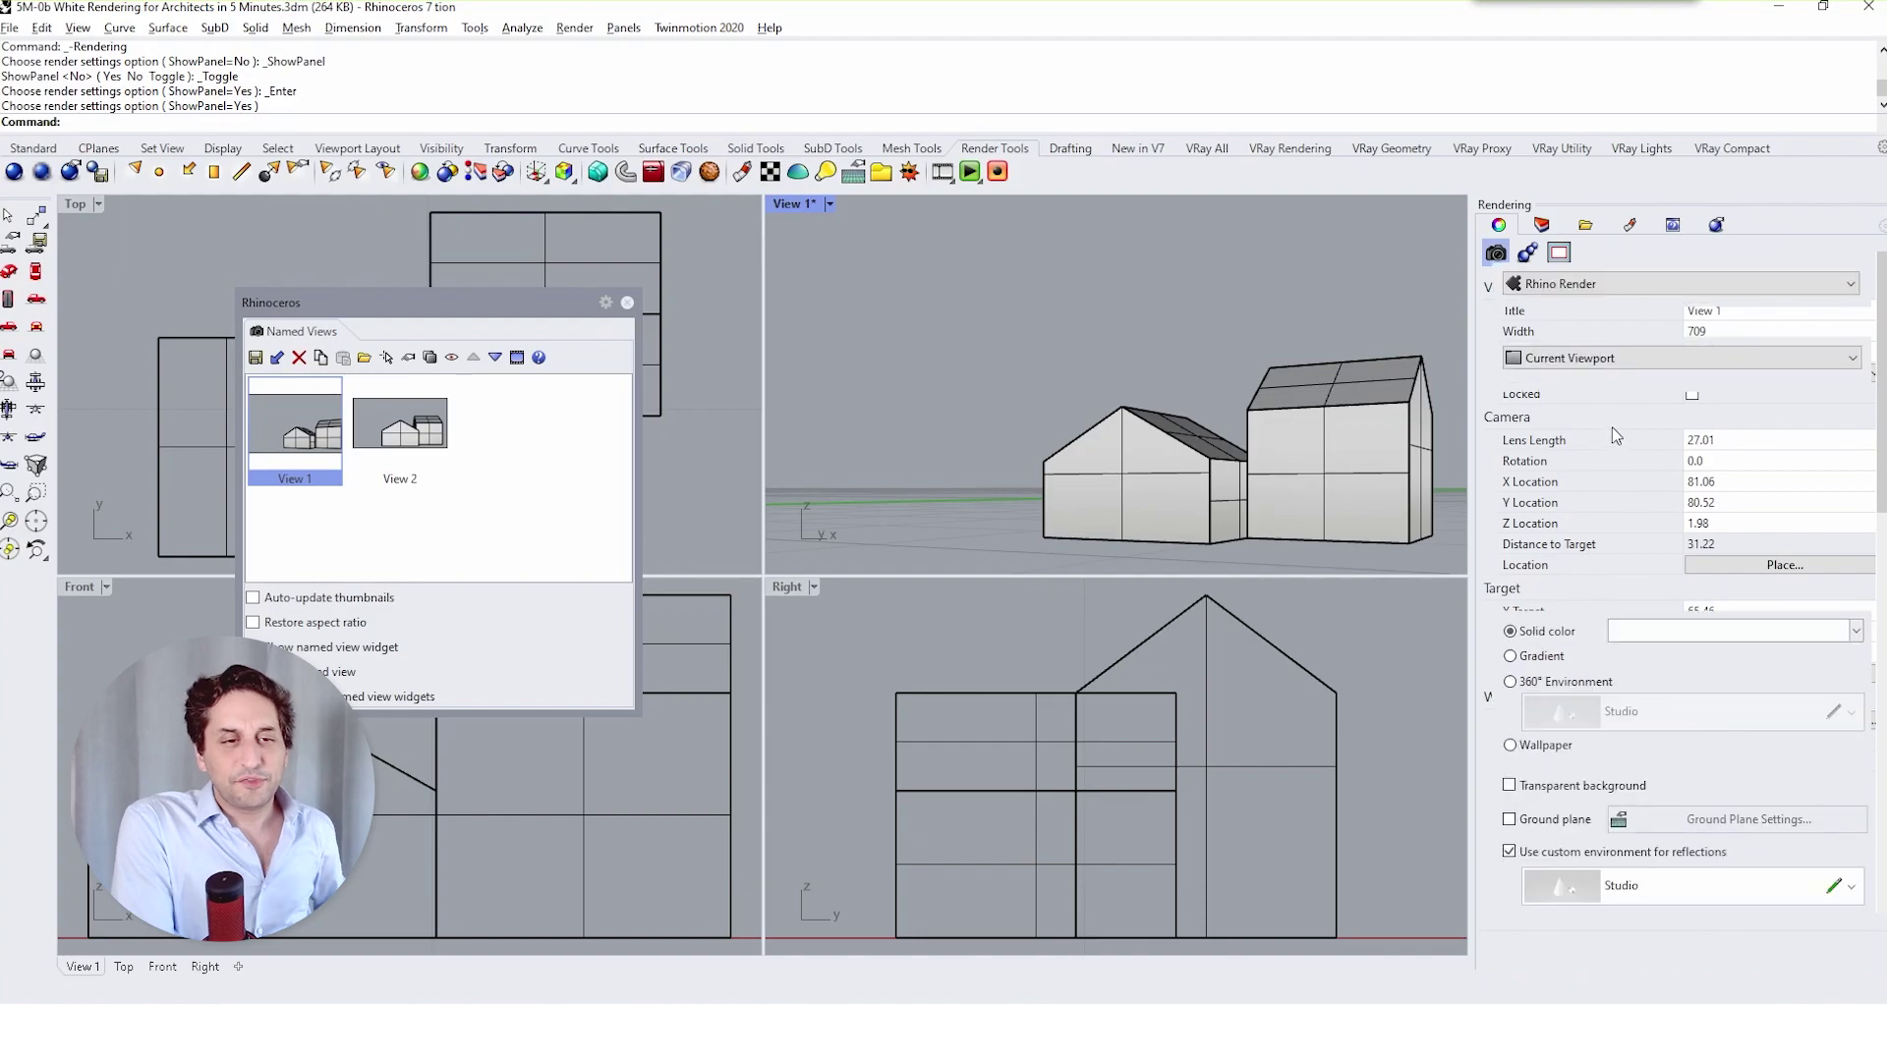
double_click(1660, 498)
double_click(1569, 498)
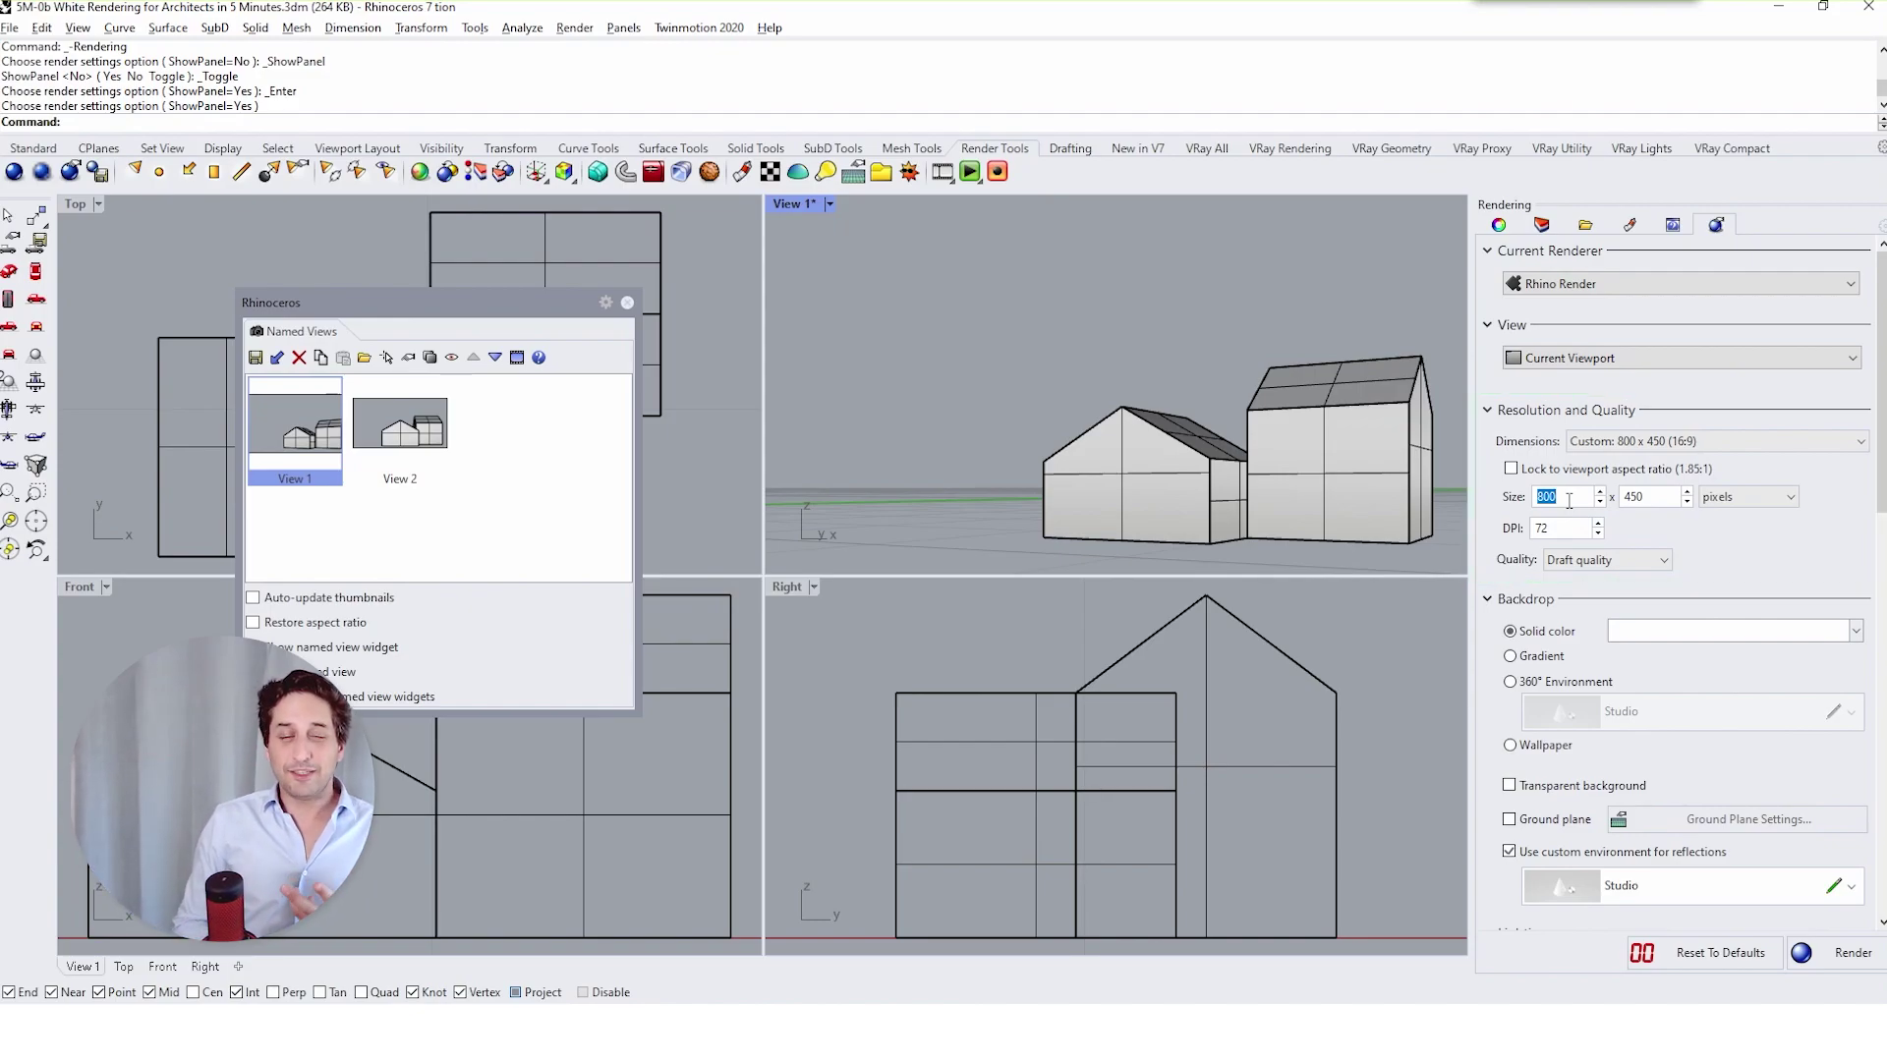
left_click_drag(1881, 442, 1881, 507)
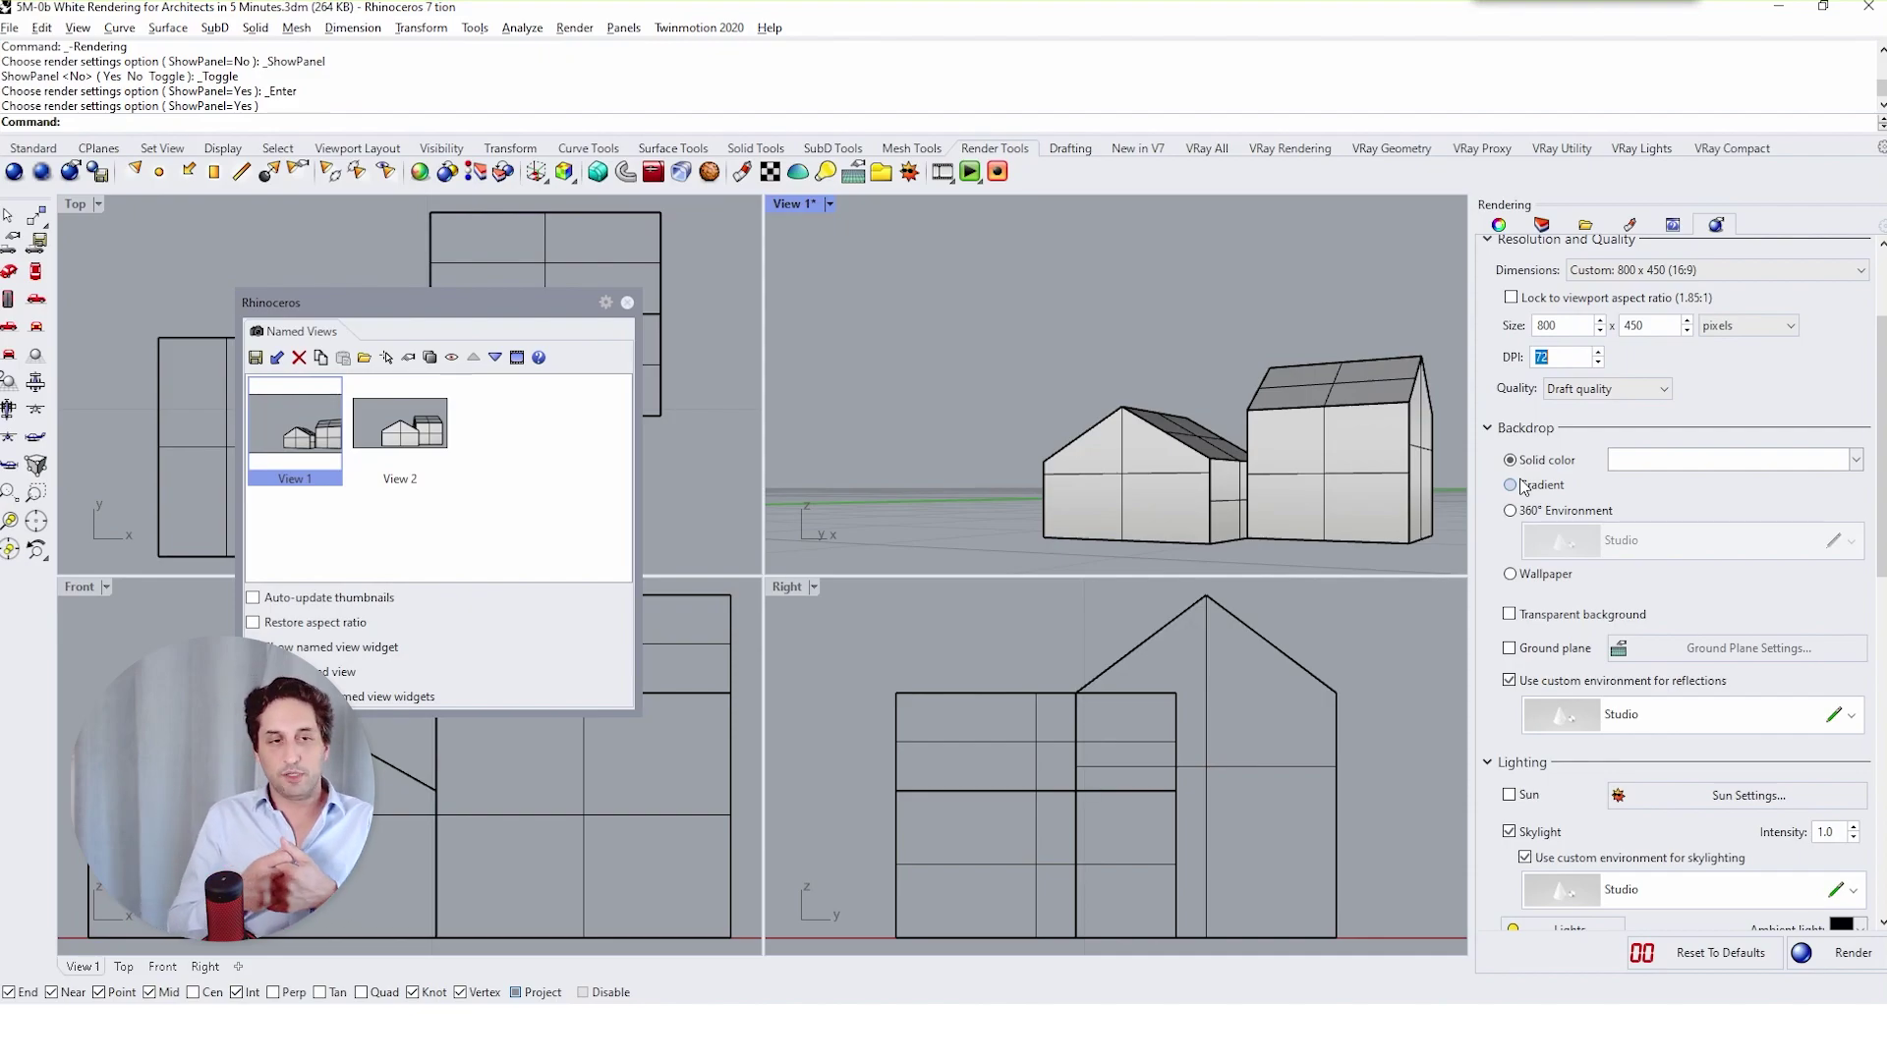
scroll(1868, 551, "up", 2)
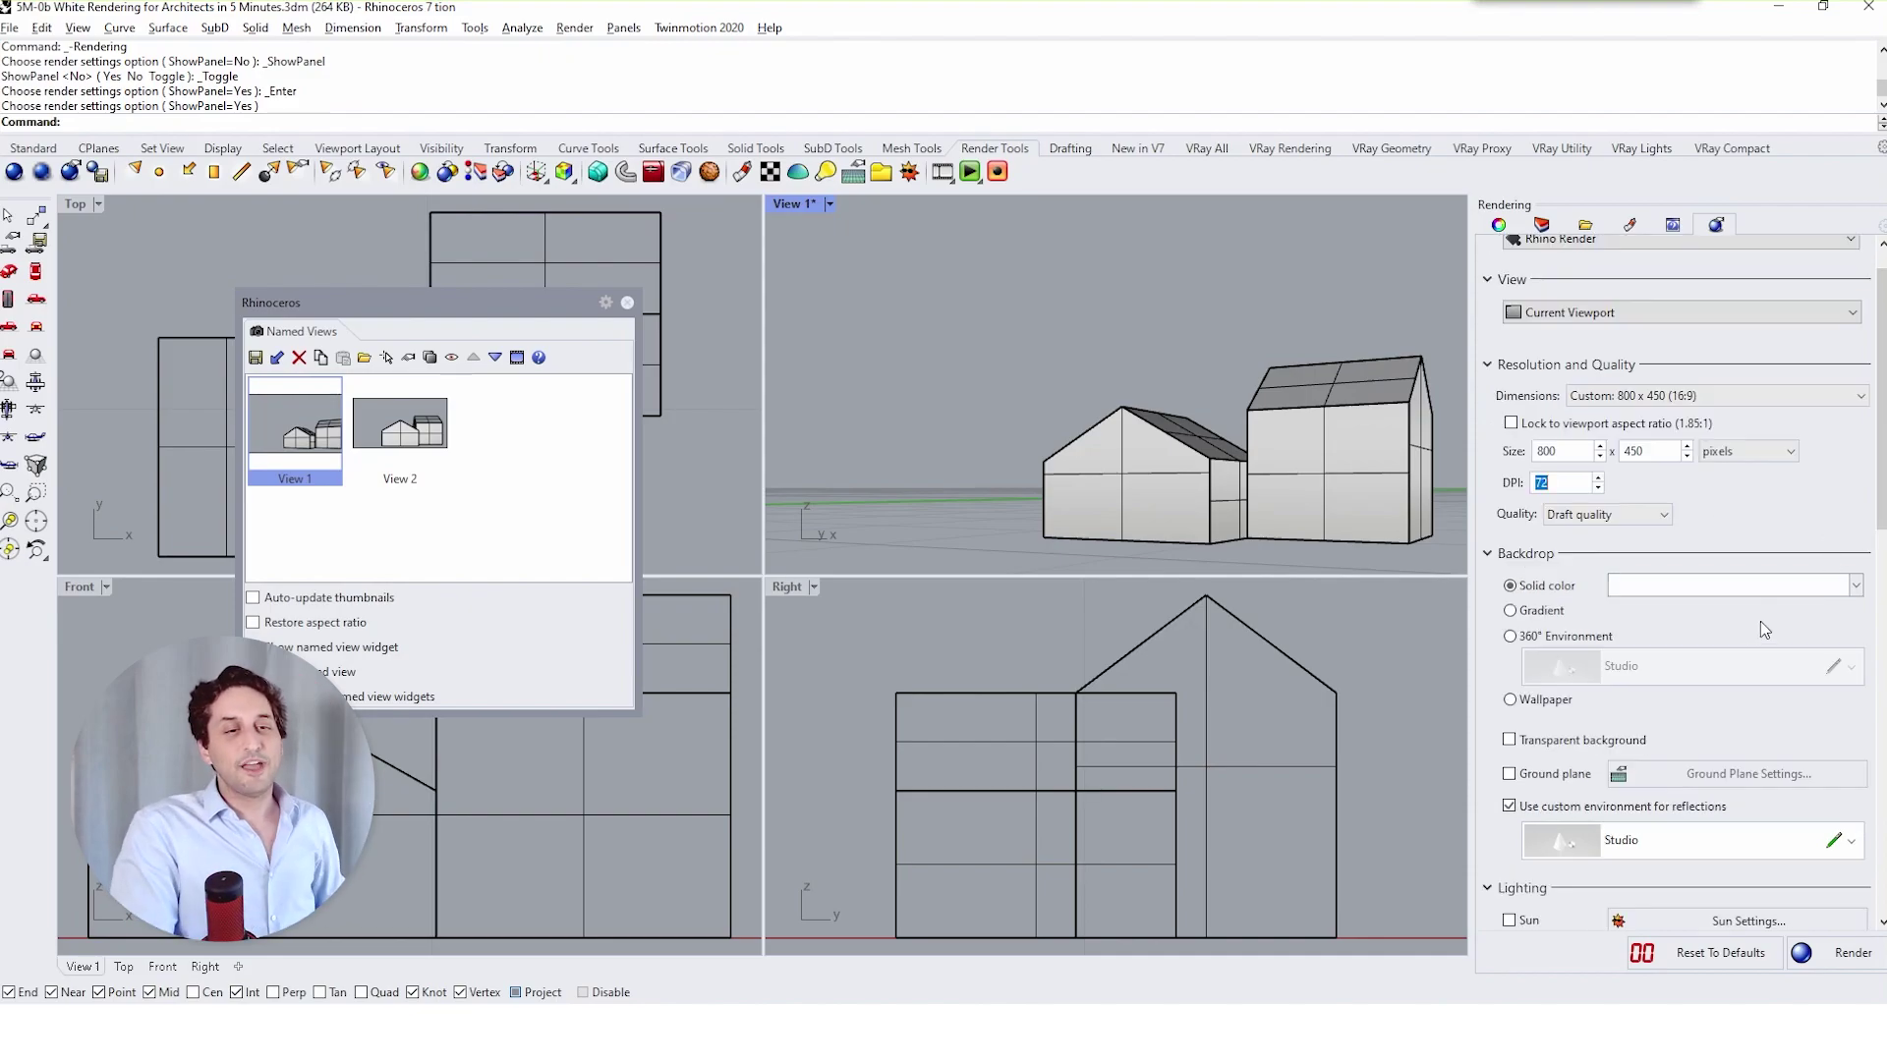
left_click(1855, 585)
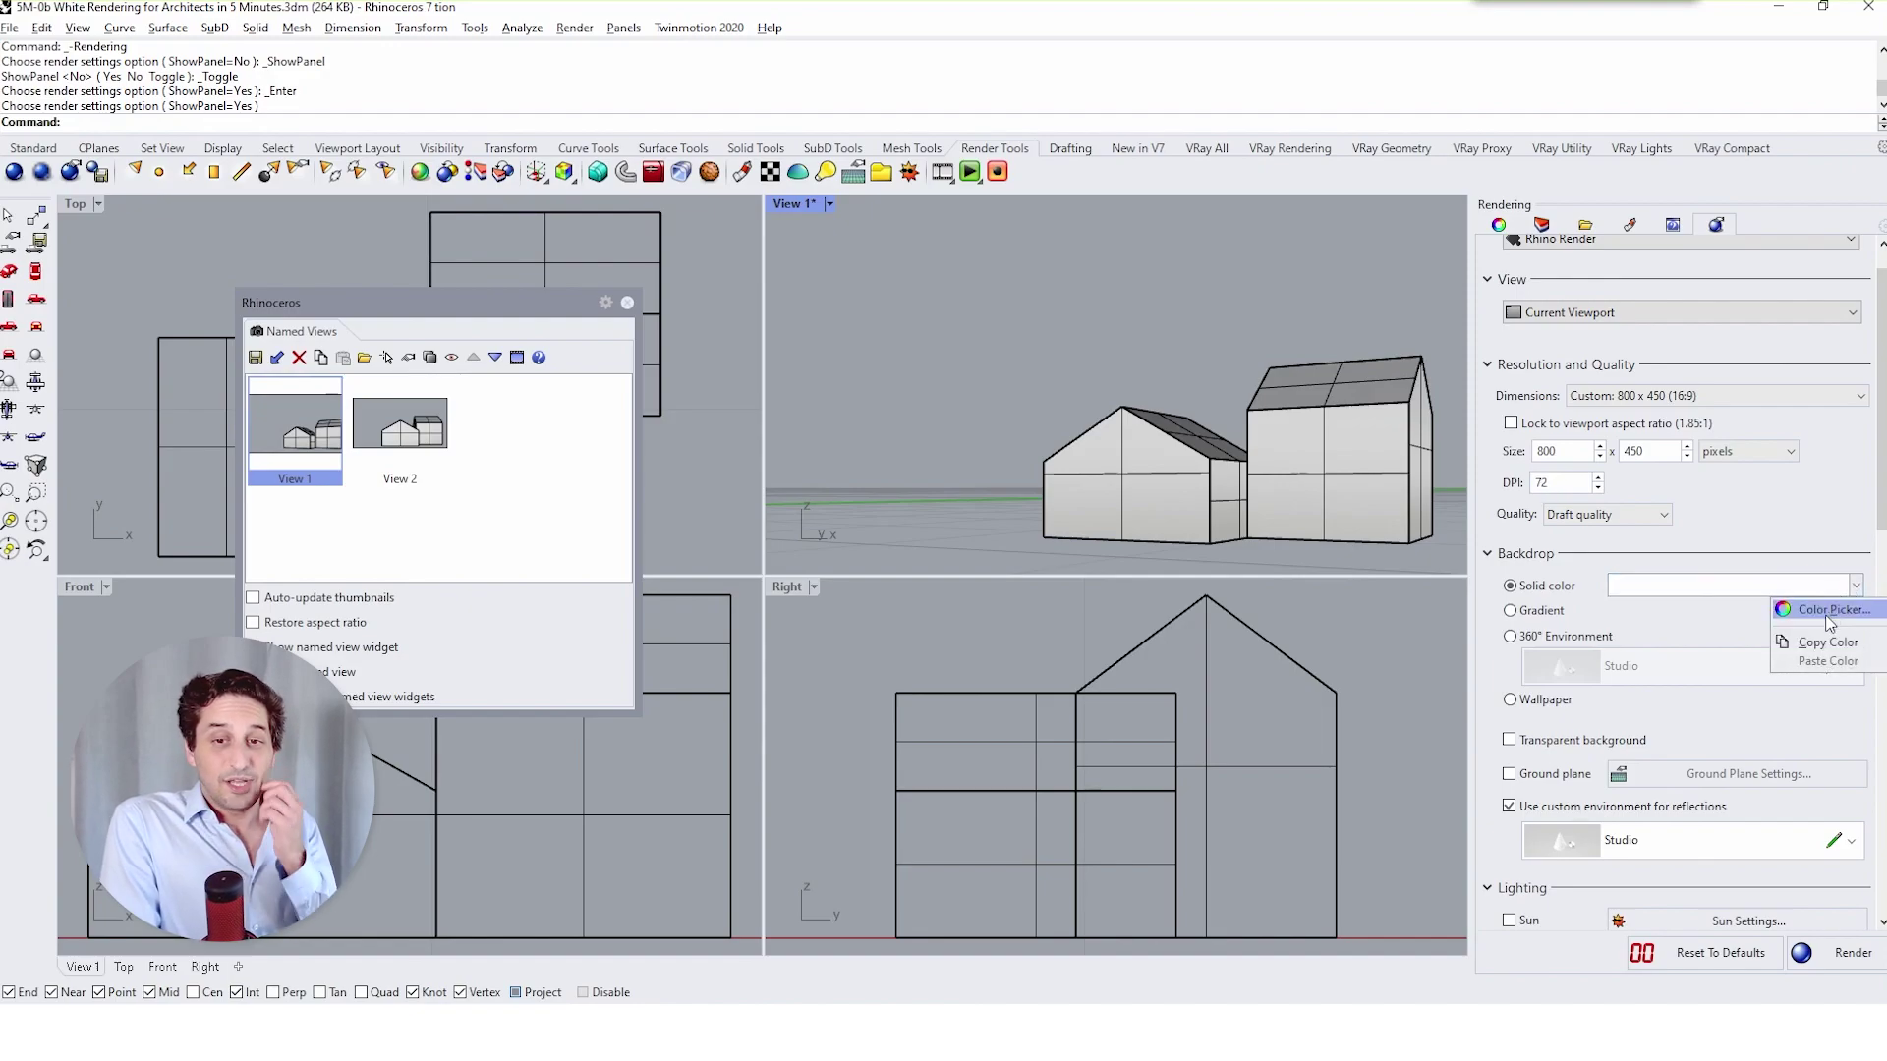
left_click(1828, 614)
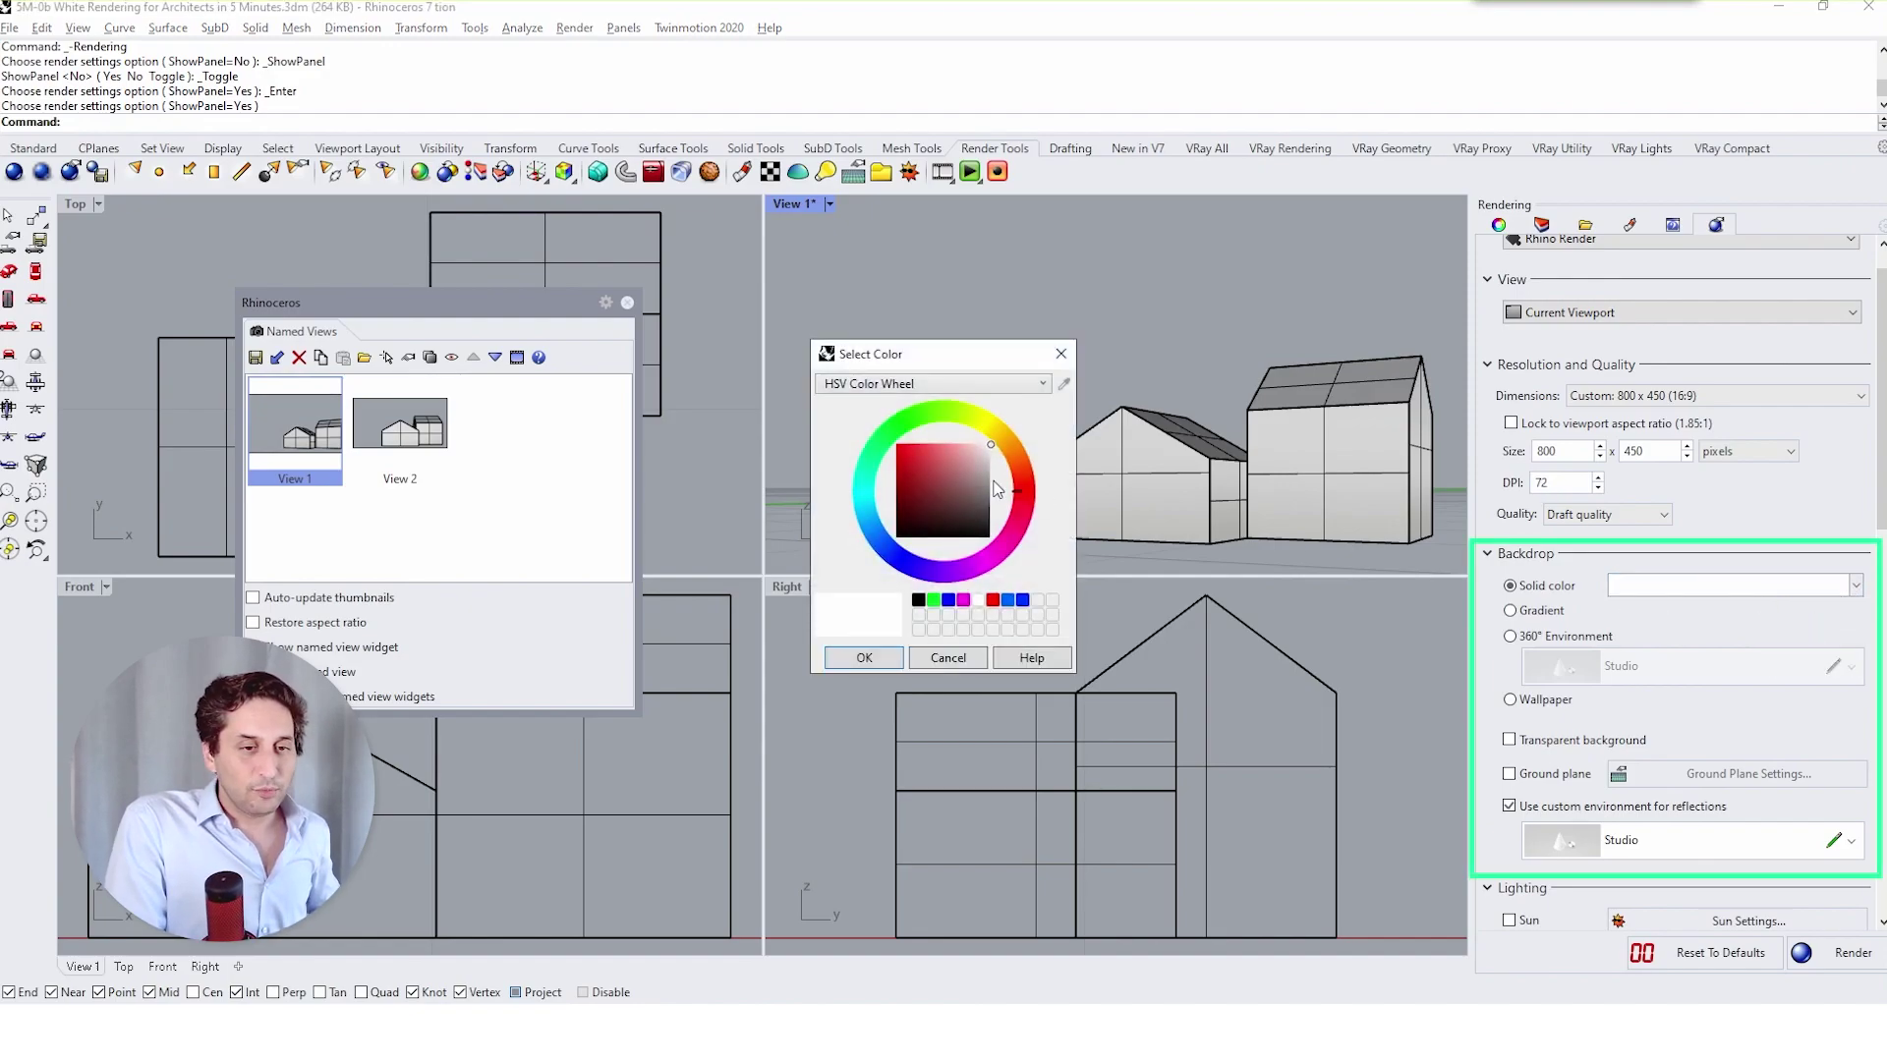
left_click_drag(1000, 450, 863, 511)
left_click(976, 459)
left_click(878, 661)
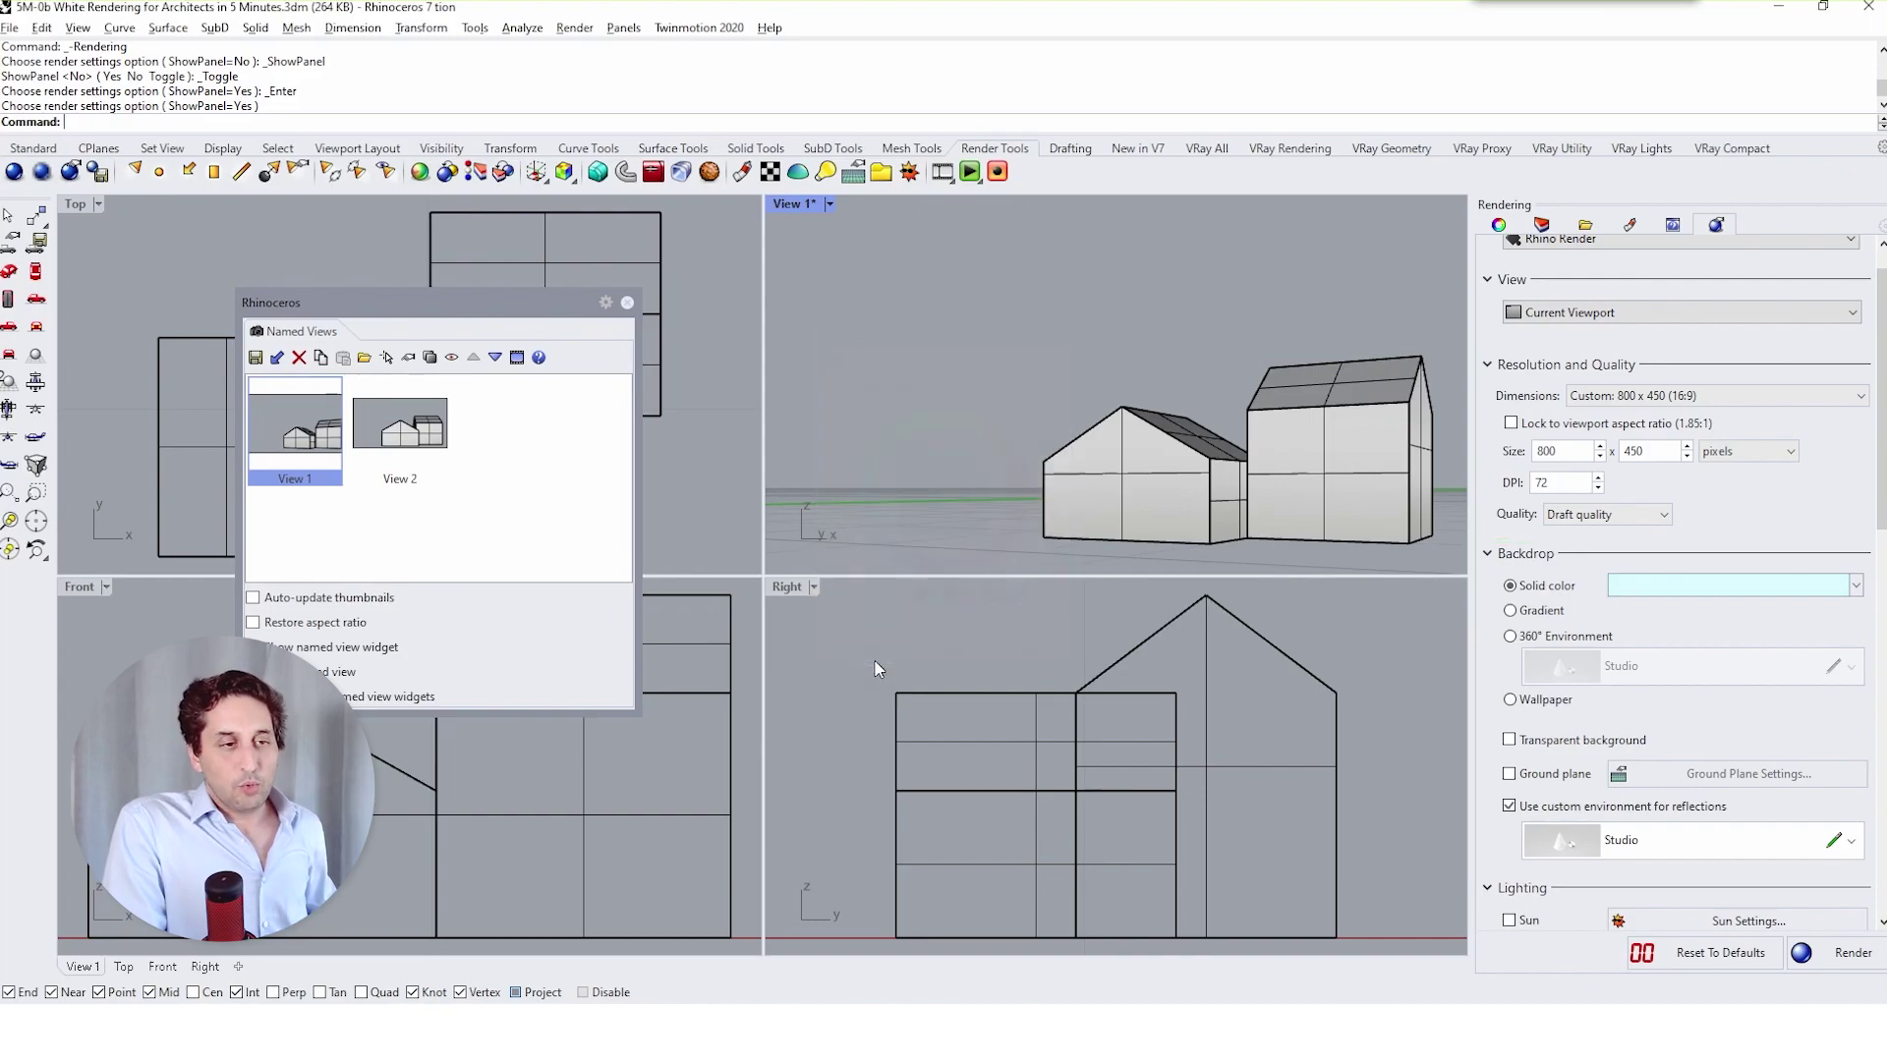
Switch the View 1 viewport to Rendered display mode and render the current view.
left_click(828, 203)
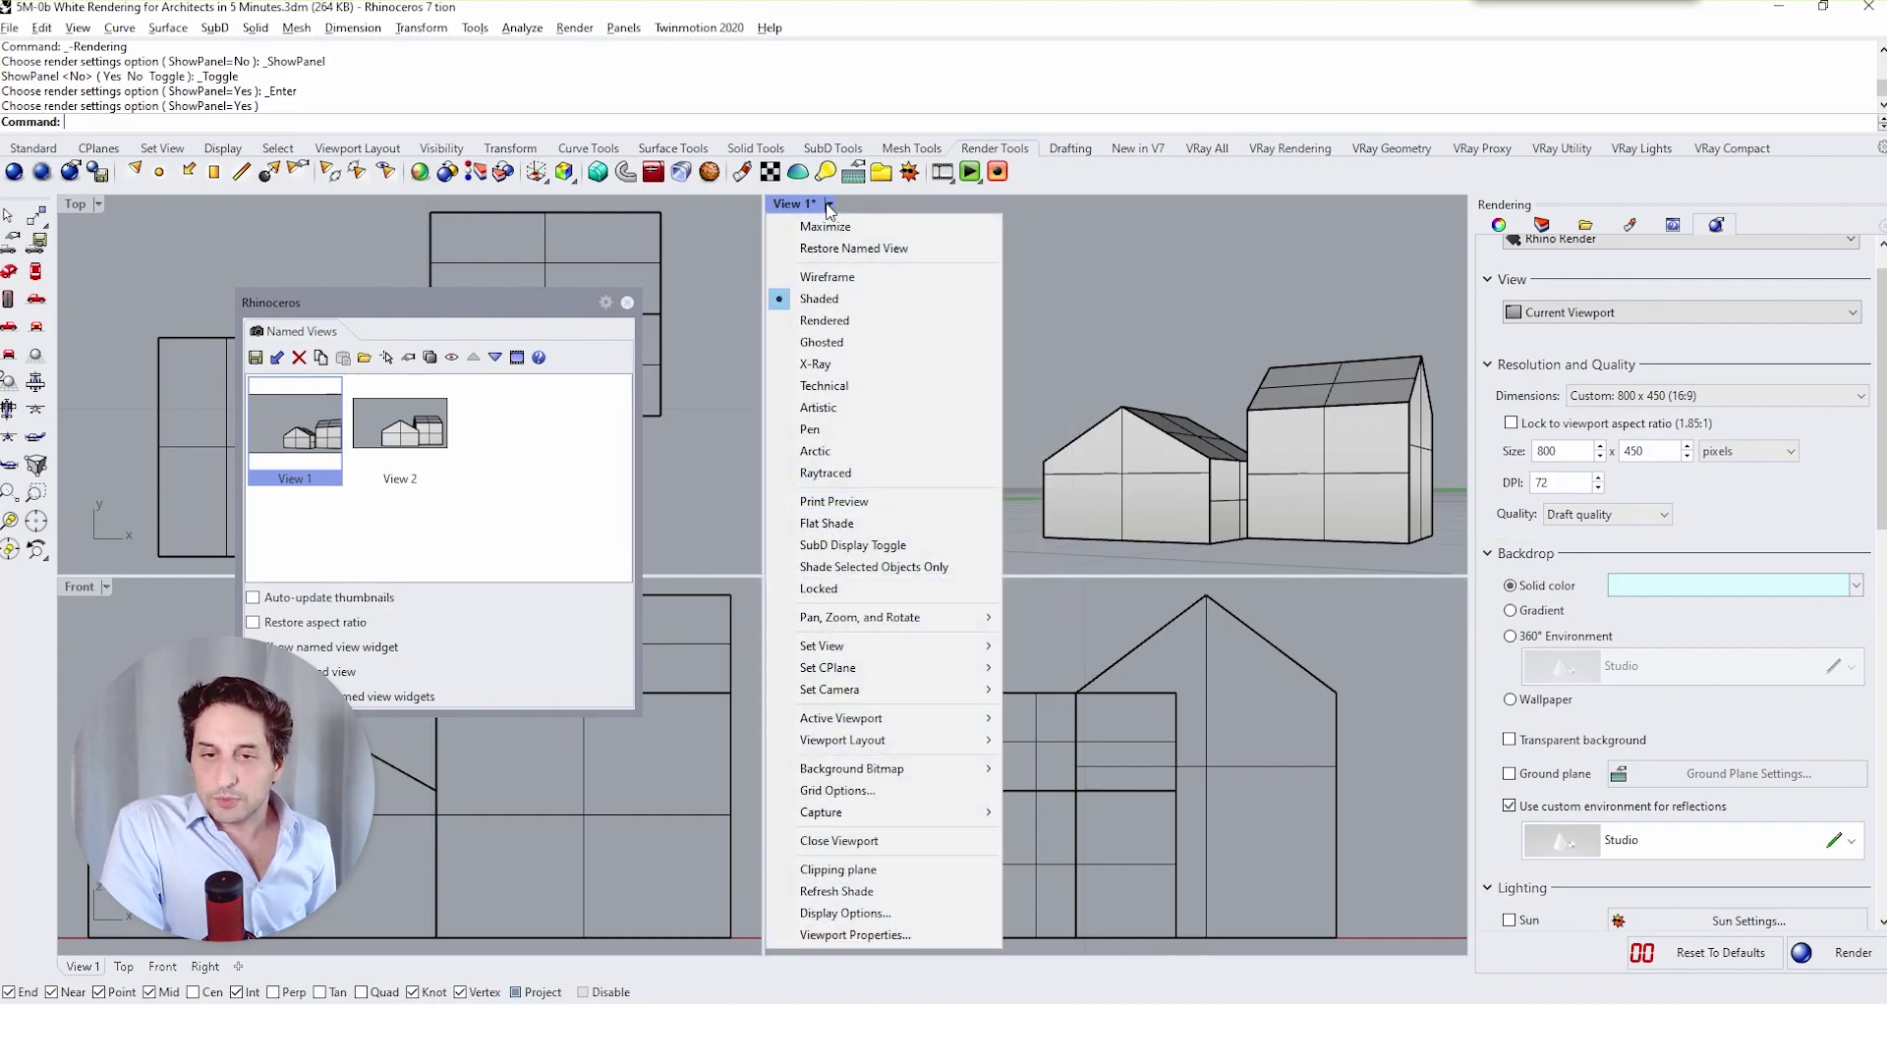
left_click(861, 320)
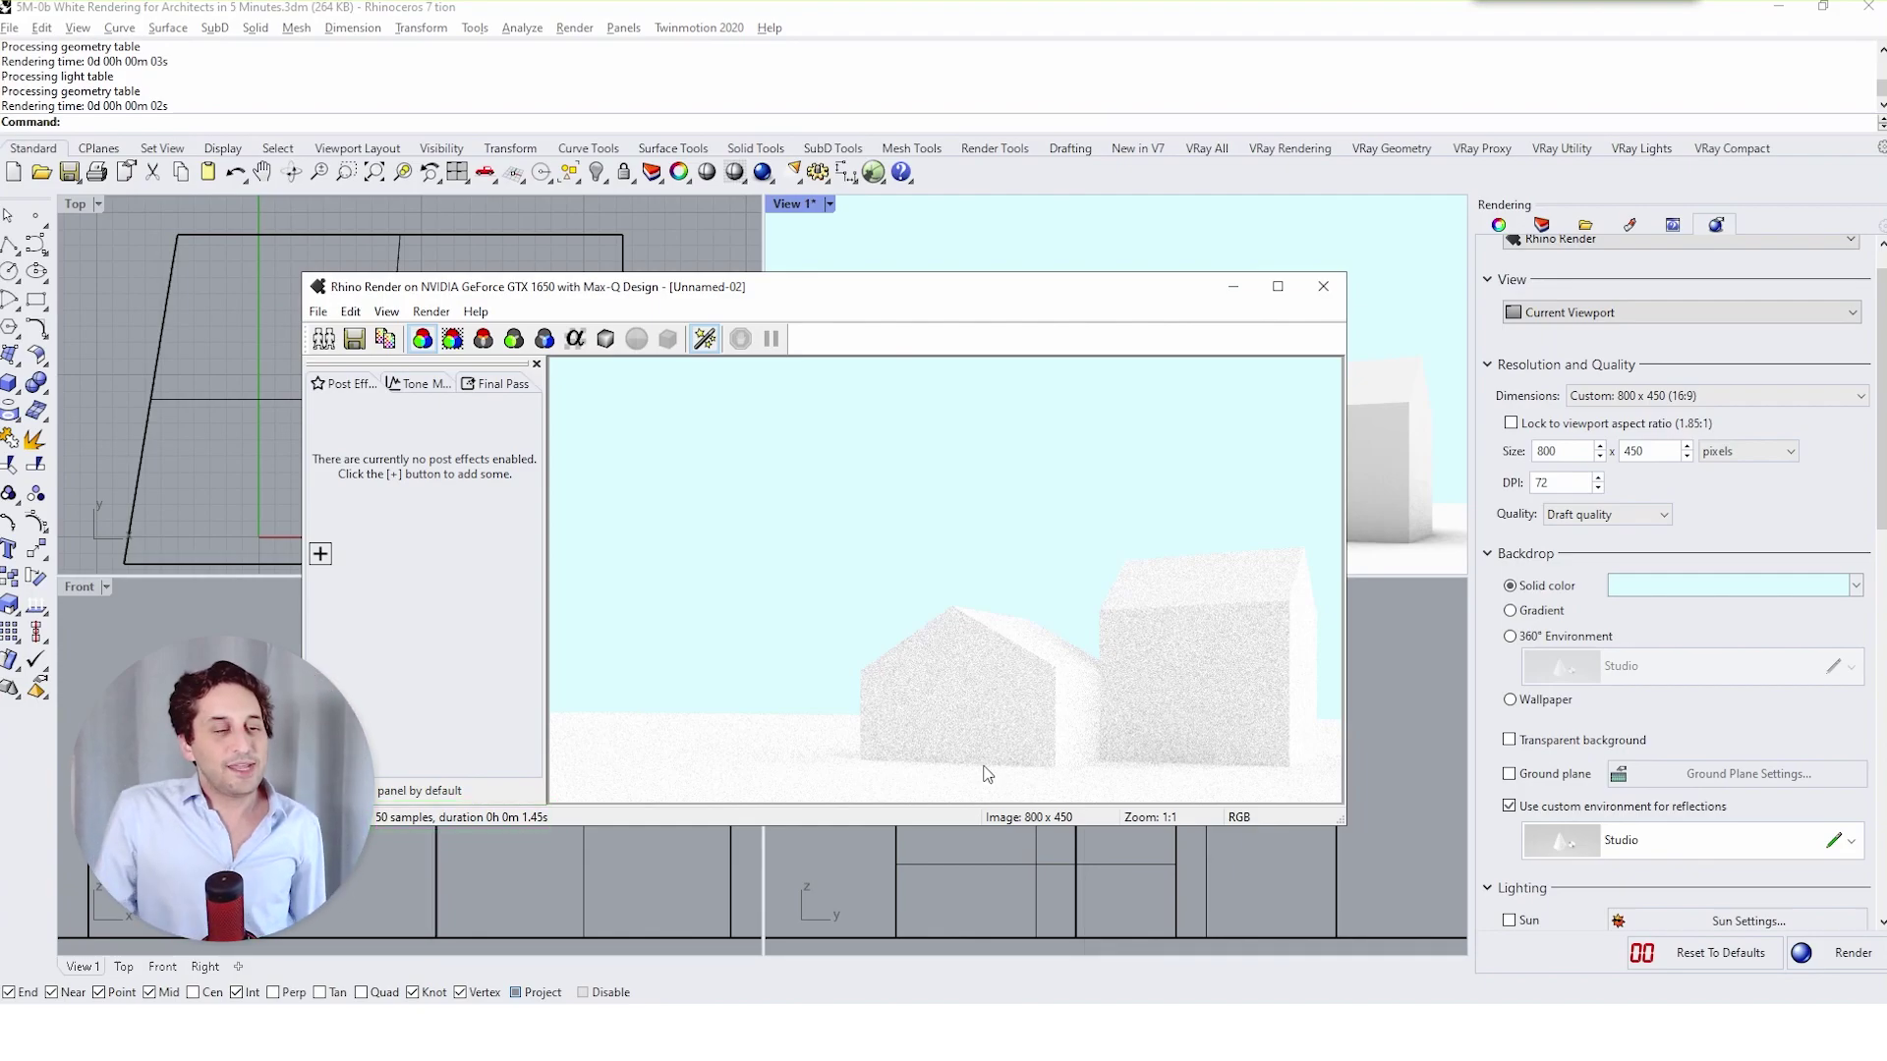
Move the render window clear of the rendering settings and set the render quality to Good quality.
left_click_drag(1123, 297, 1044, 221)
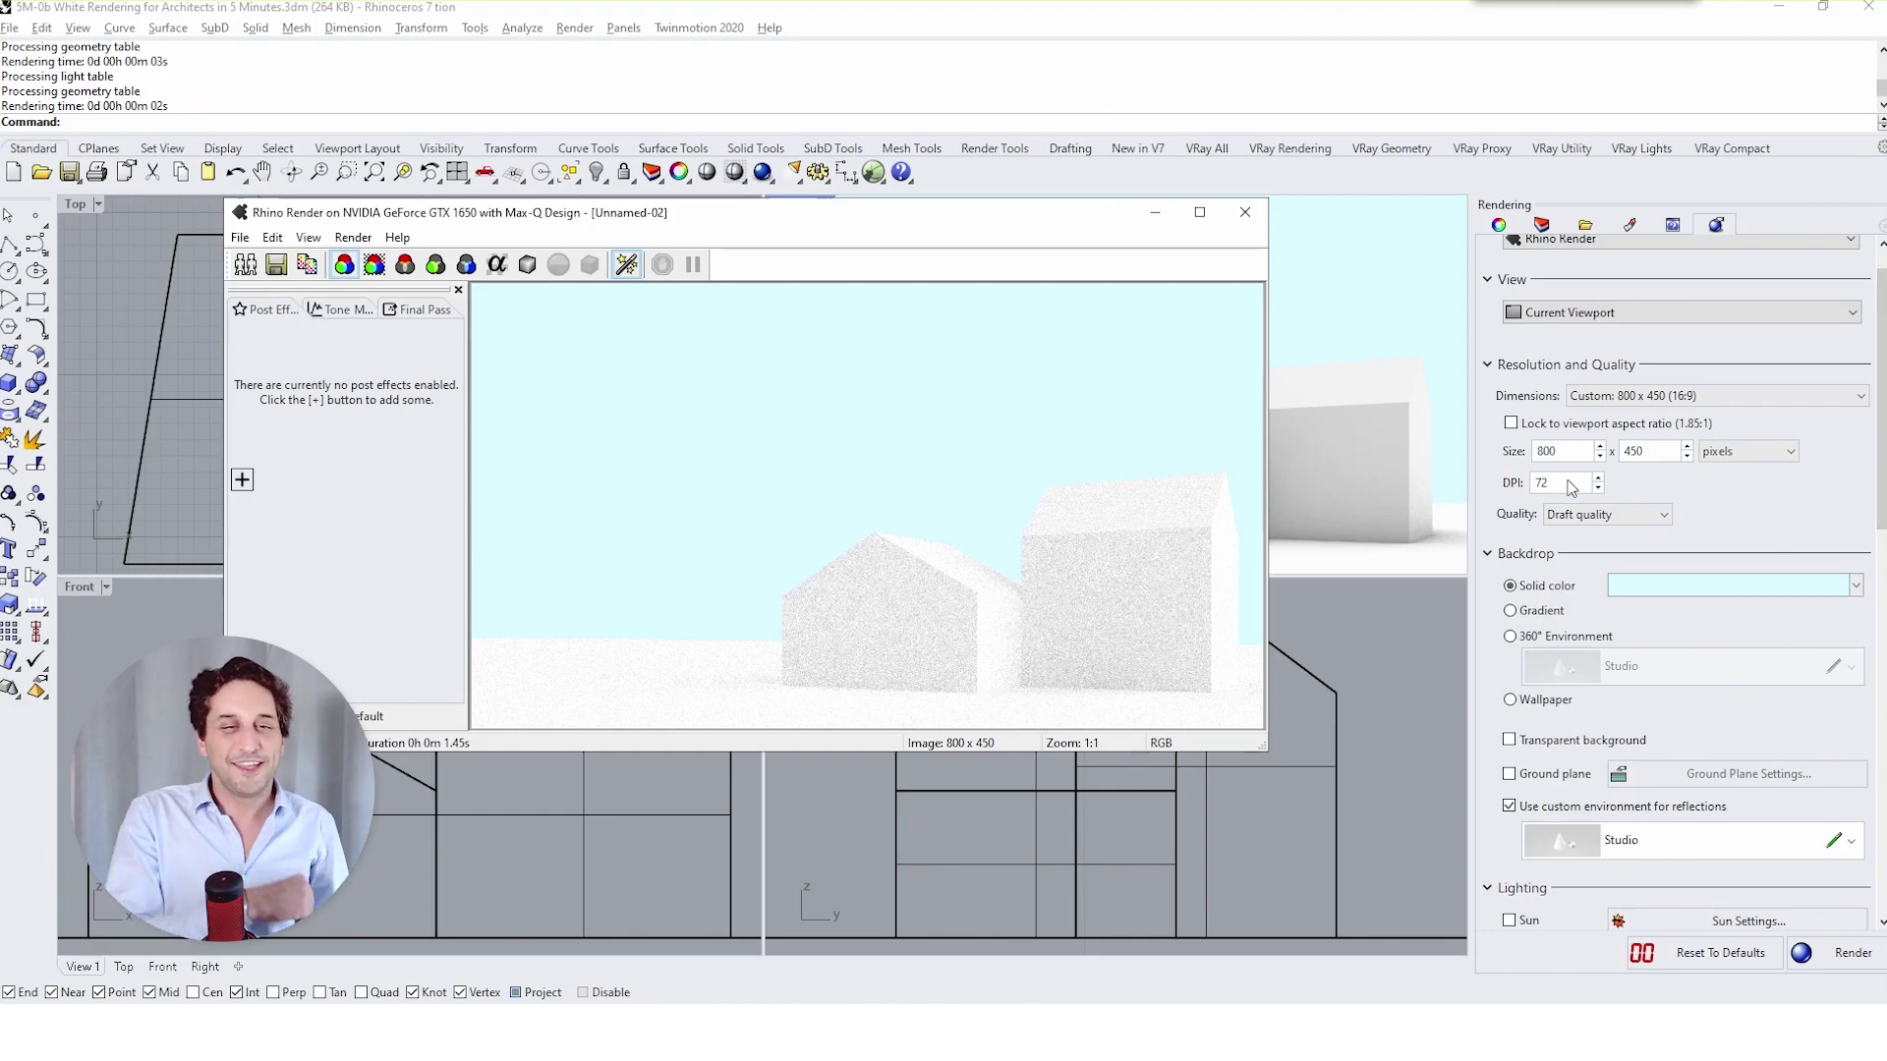
left_click(1607, 514)
left_click(1607, 560)
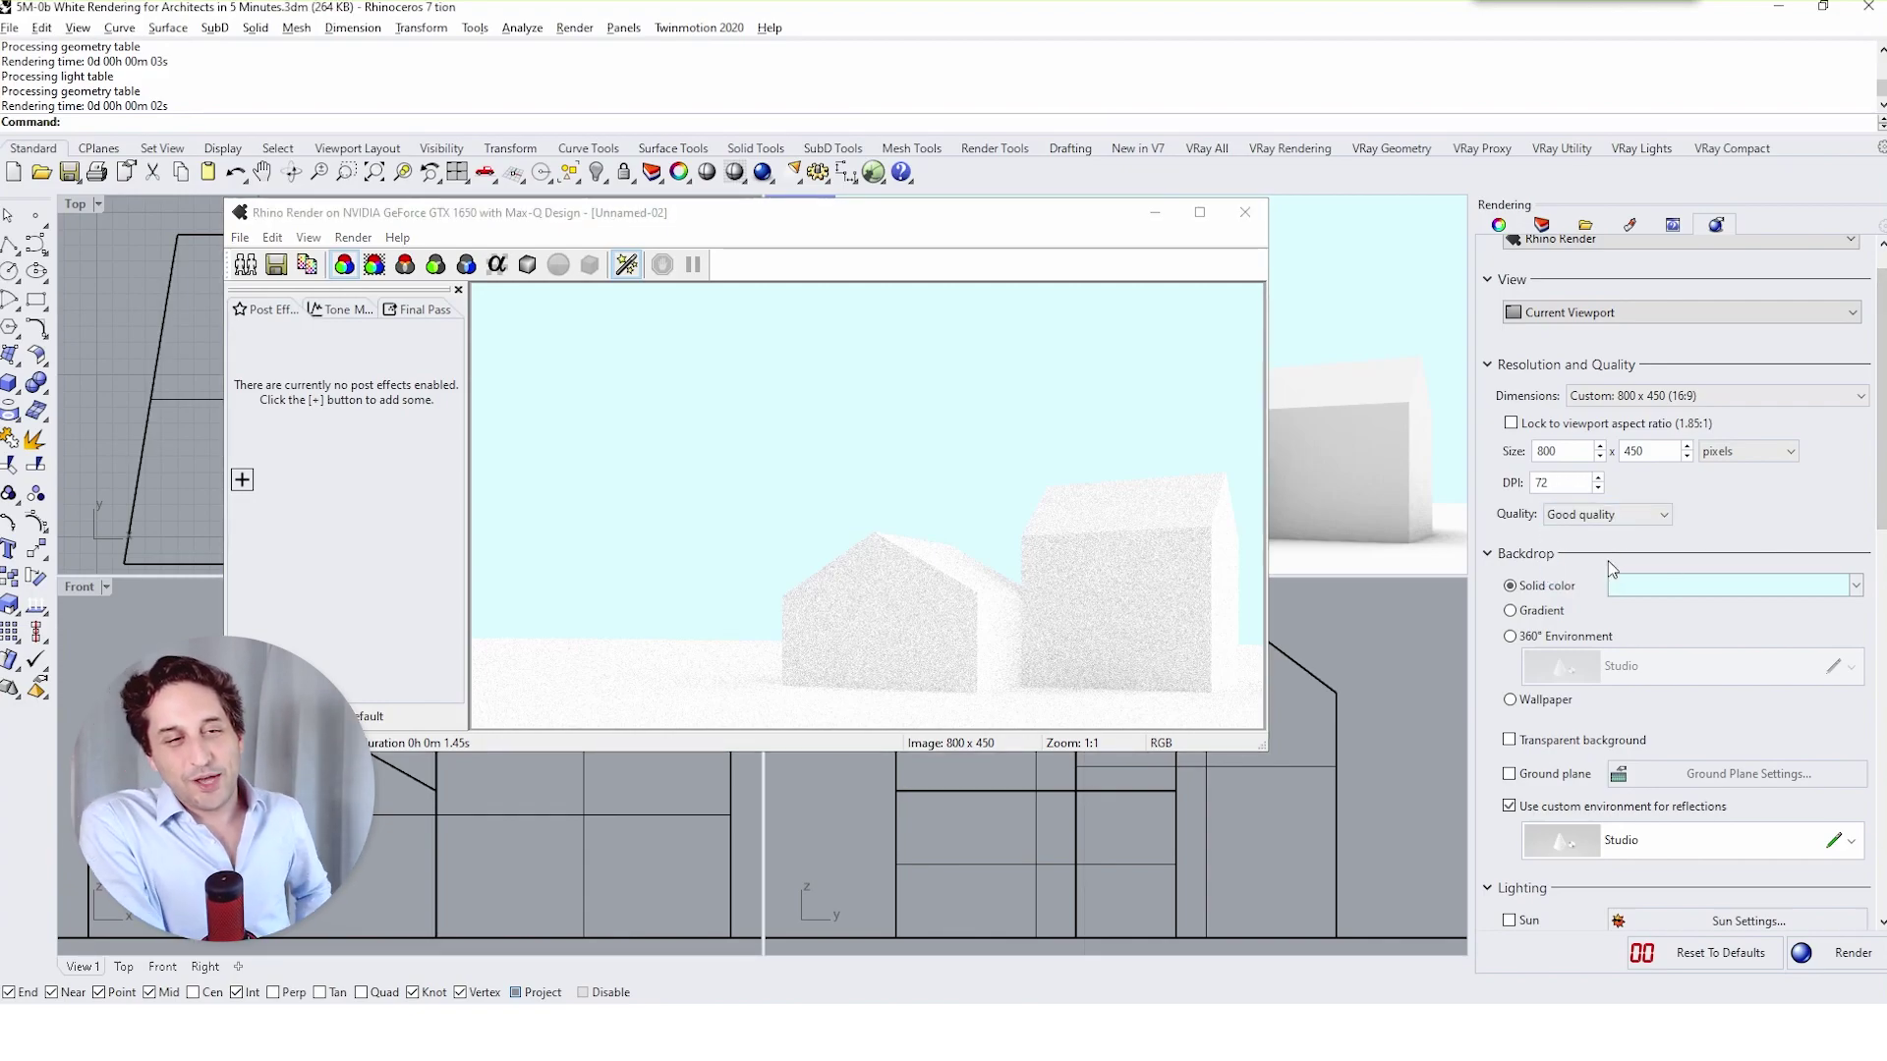